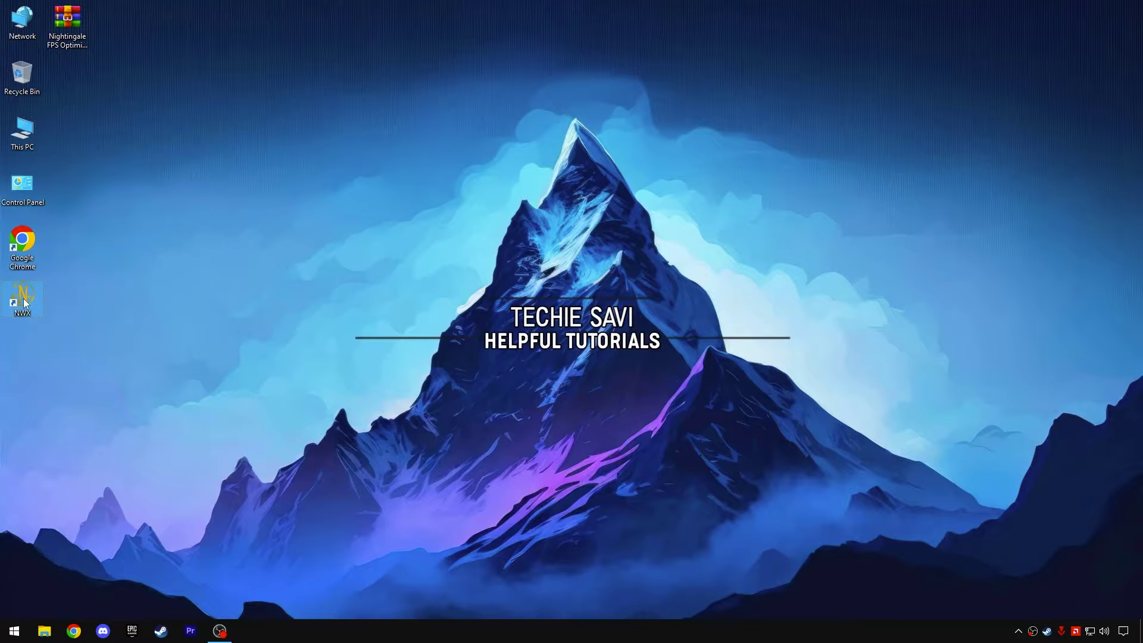
Step: Open the NWX shortcut's file location and browse from the Nightingale folder into NWX\Binaries\Win64
right_click(25, 304)
left_click(73, 316)
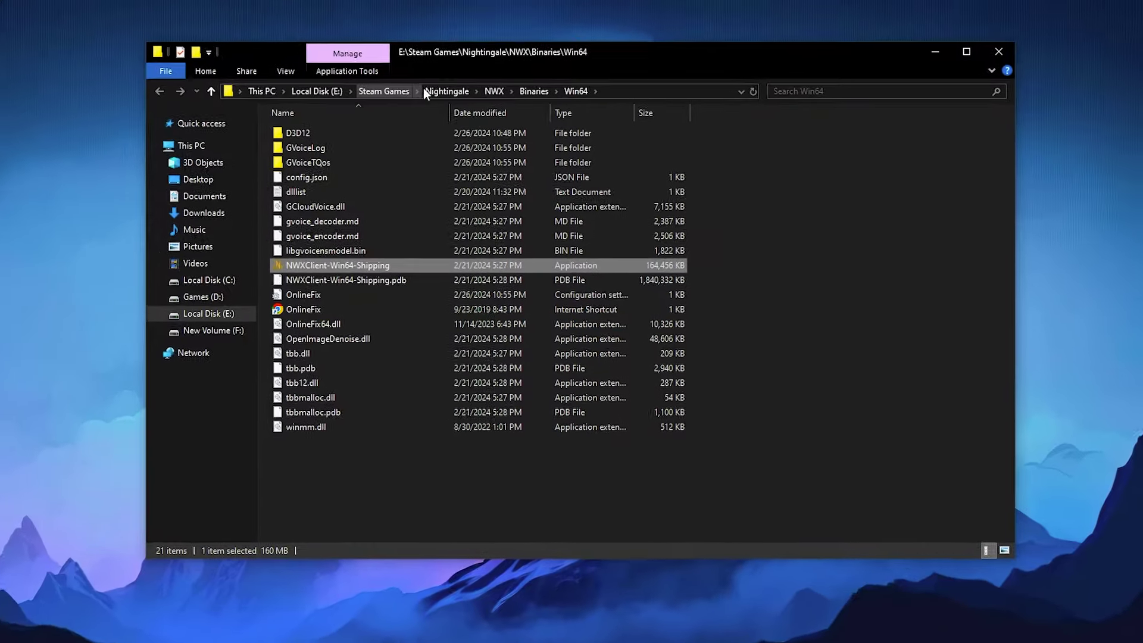
left_click(425, 91)
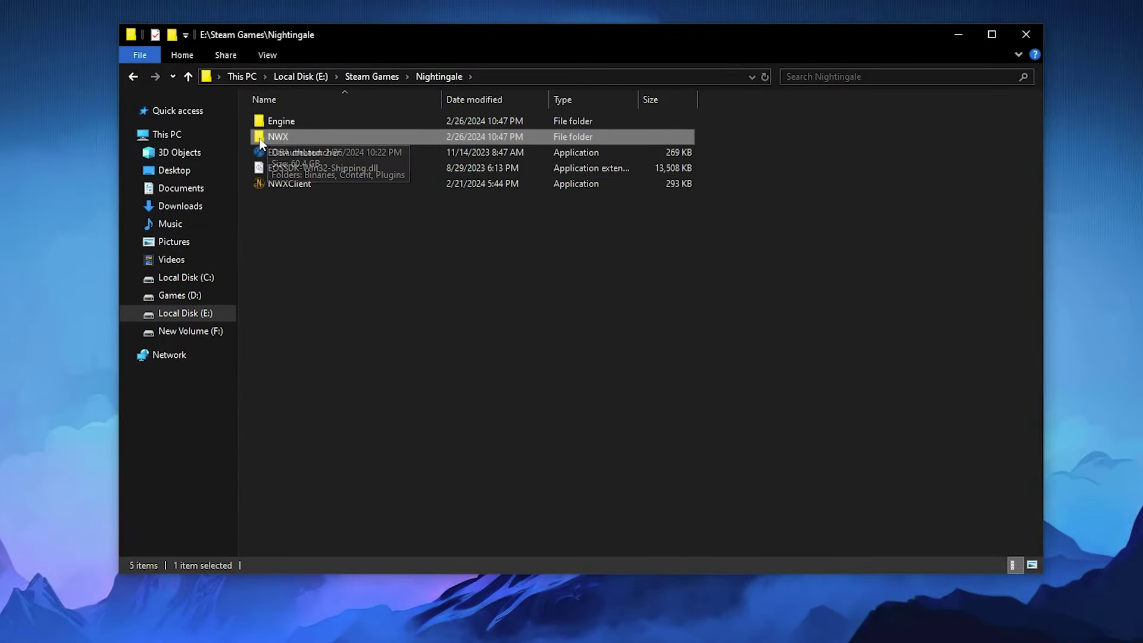
double_click(308, 149)
double_click(287, 121)
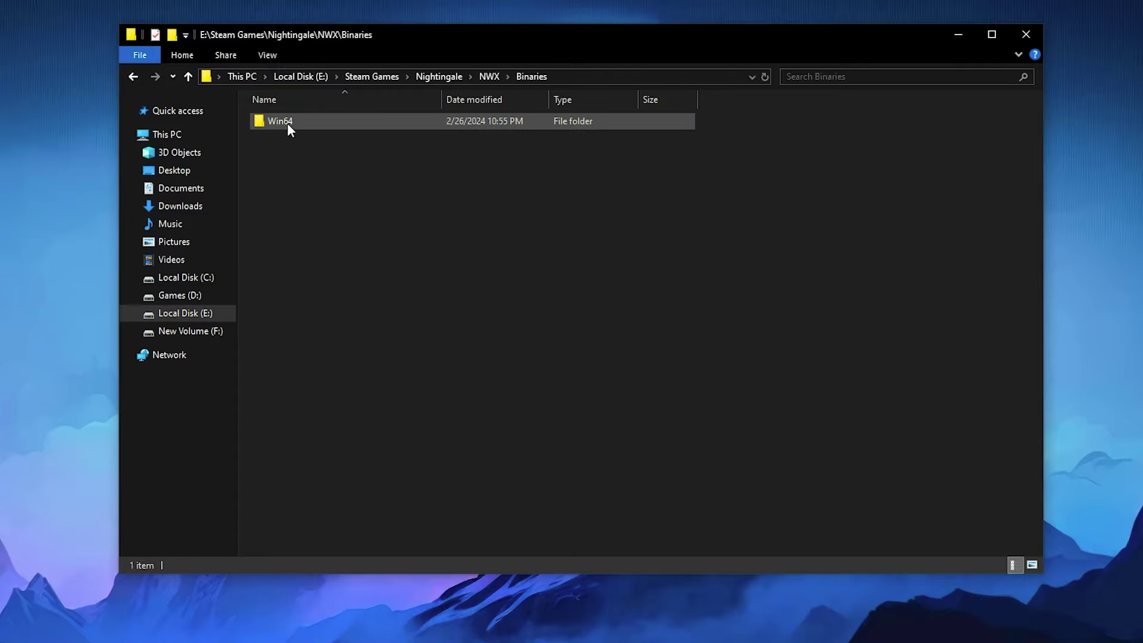
left_click(289, 122)
double_click(289, 123)
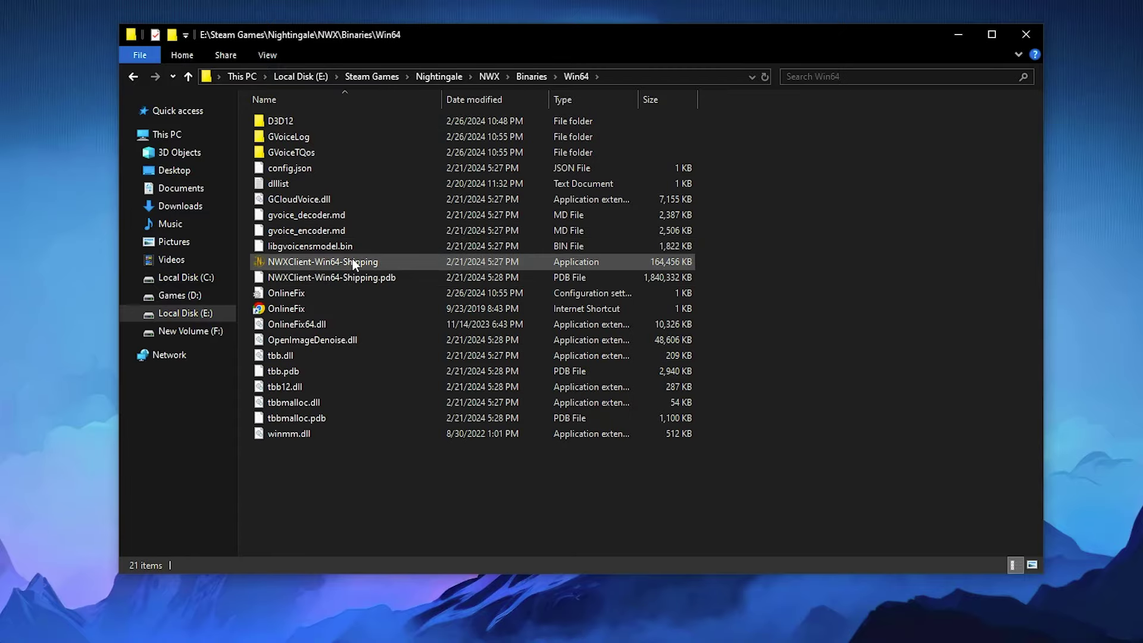
Step: Disable fullscreen optimizations in the compatibility properties of the NWXClient-Win64-Shipping application
right_click(324, 260)
left_click(358, 619)
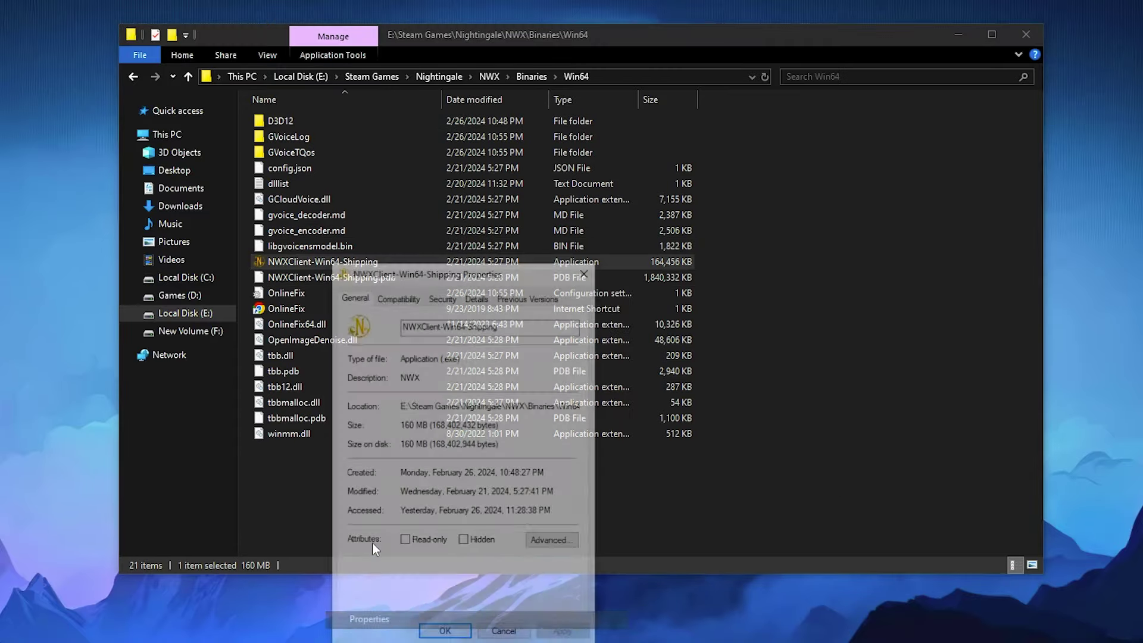
left_click_drag(384, 270, 377, 104)
left_click(375, 129)
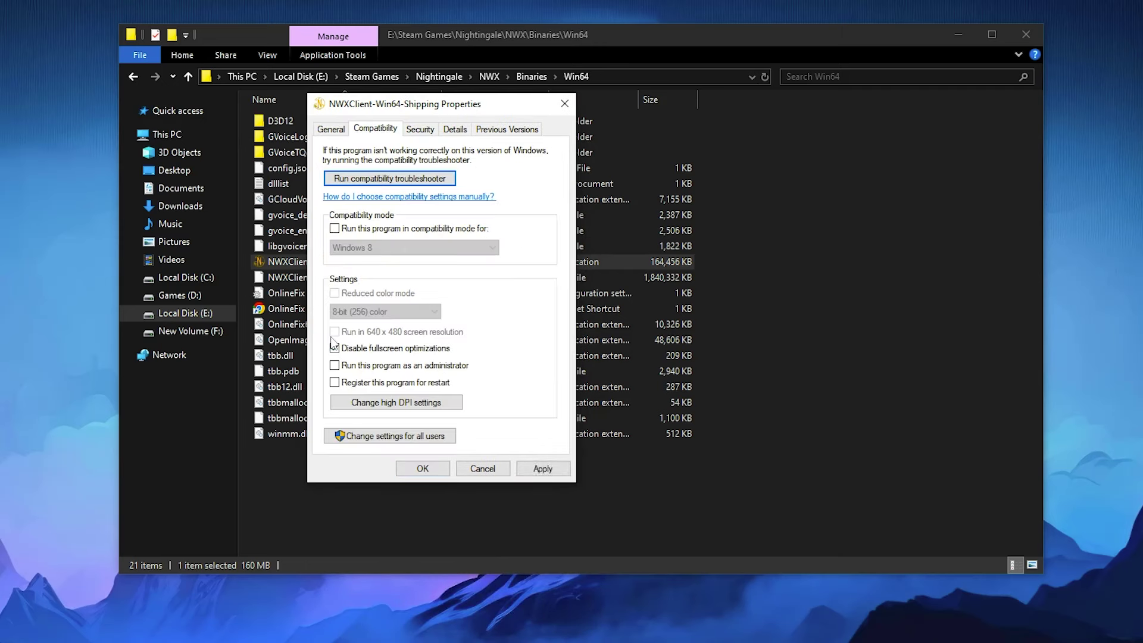
Step: Override the program's high DPI scaling behavior with scaling performed by Application, save the properties and close the folder window
left_click(359, 398)
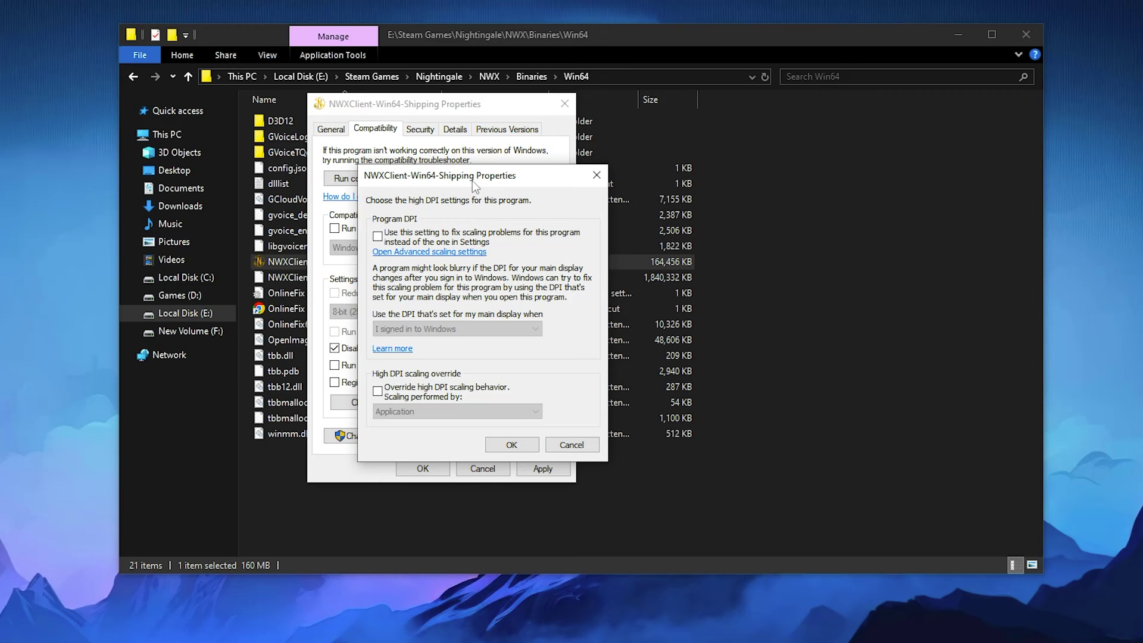
left_click_drag(446, 132, 715, 155)
left_click(624, 364)
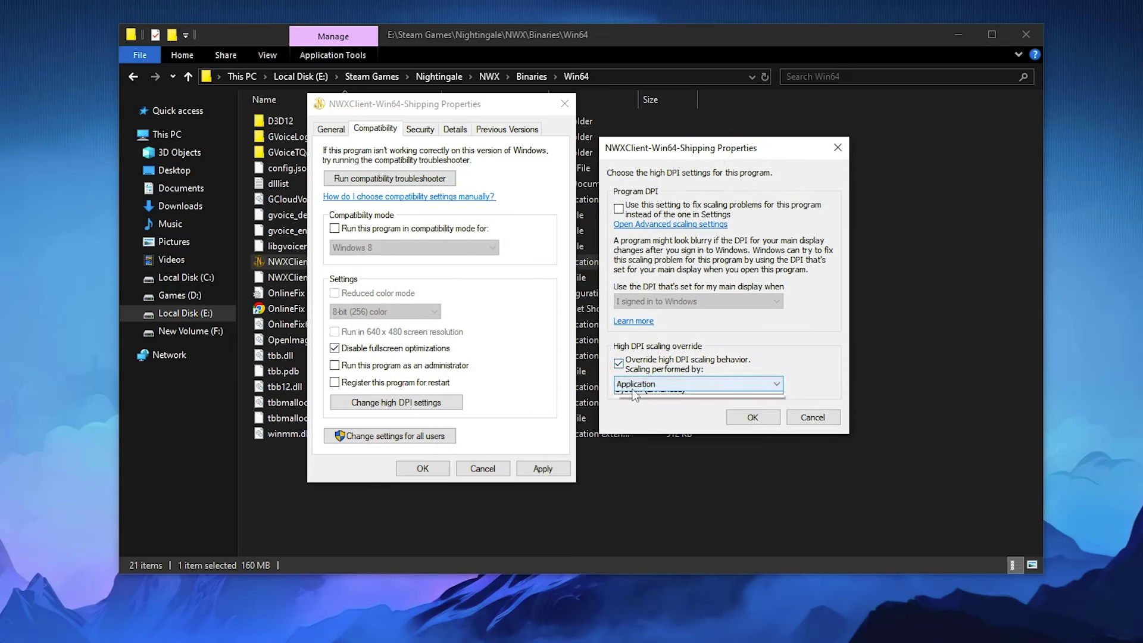
left_click(620, 384)
left_click(617, 387)
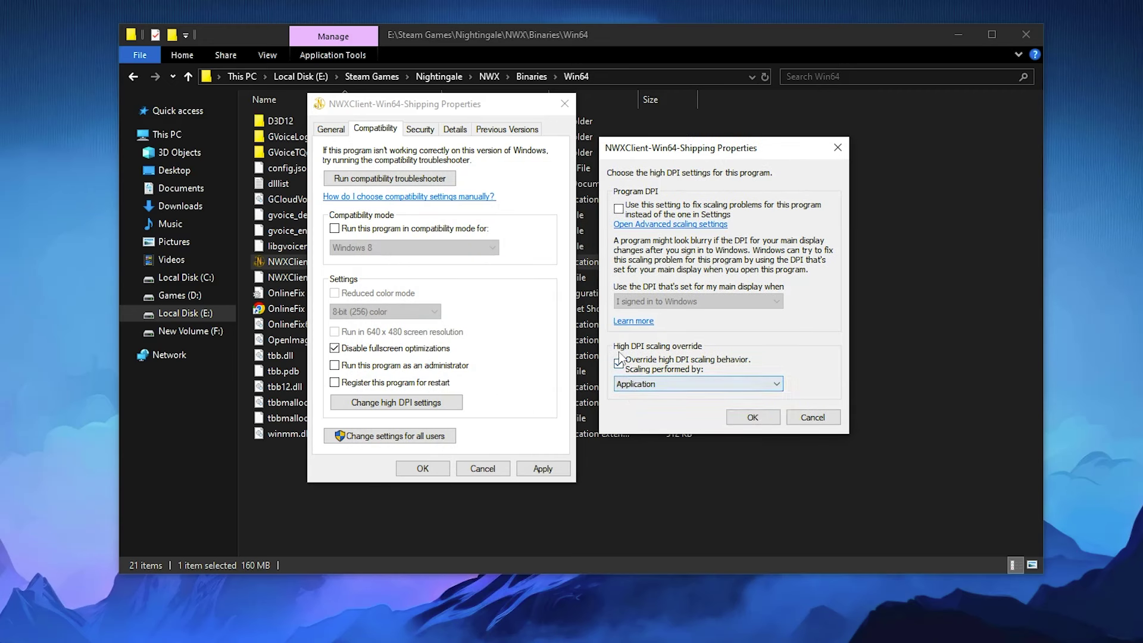
left_click(744, 420)
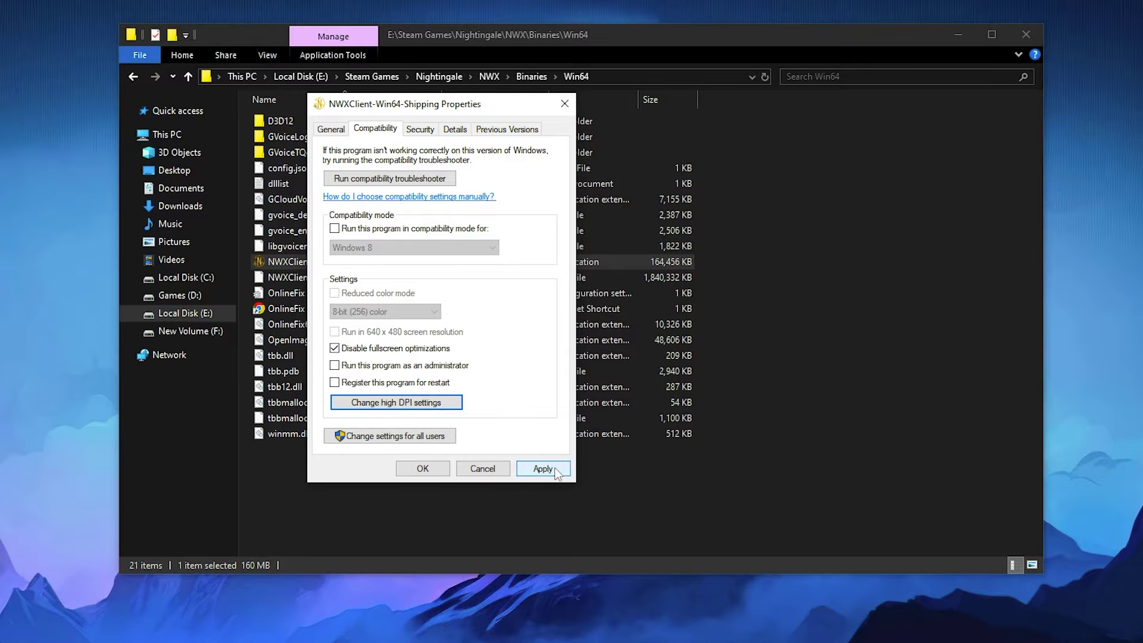
left_click(423, 469)
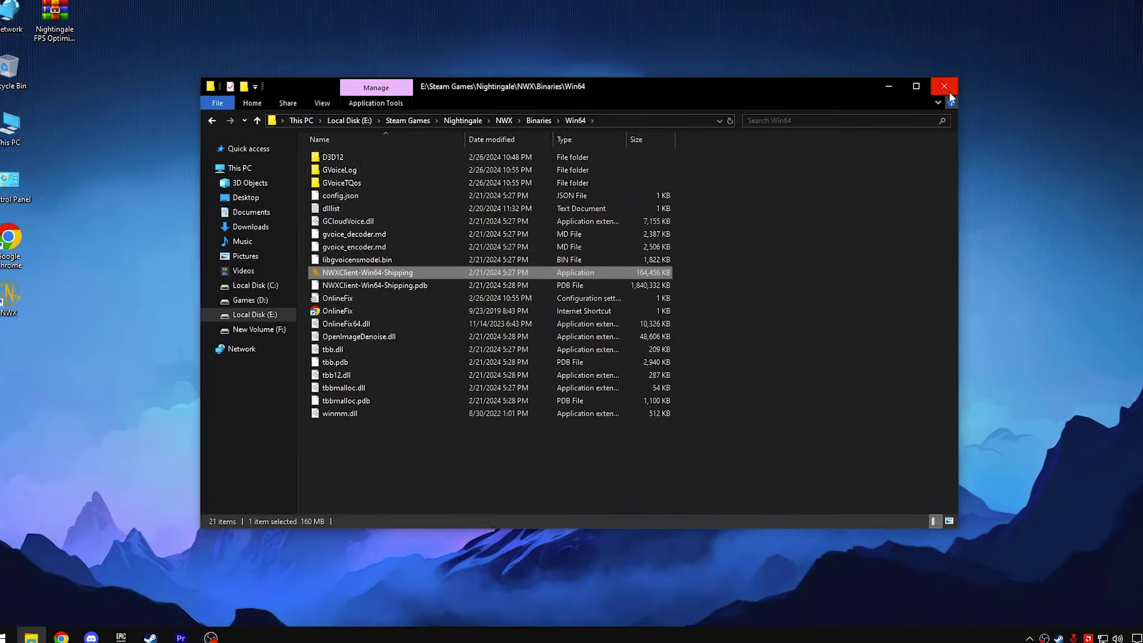
left_click(1026, 34)
Step: Search Windows for Game Mode settings, disallow the controller from opening Game Bar, and turn Game Mode on
left_click(15, 632)
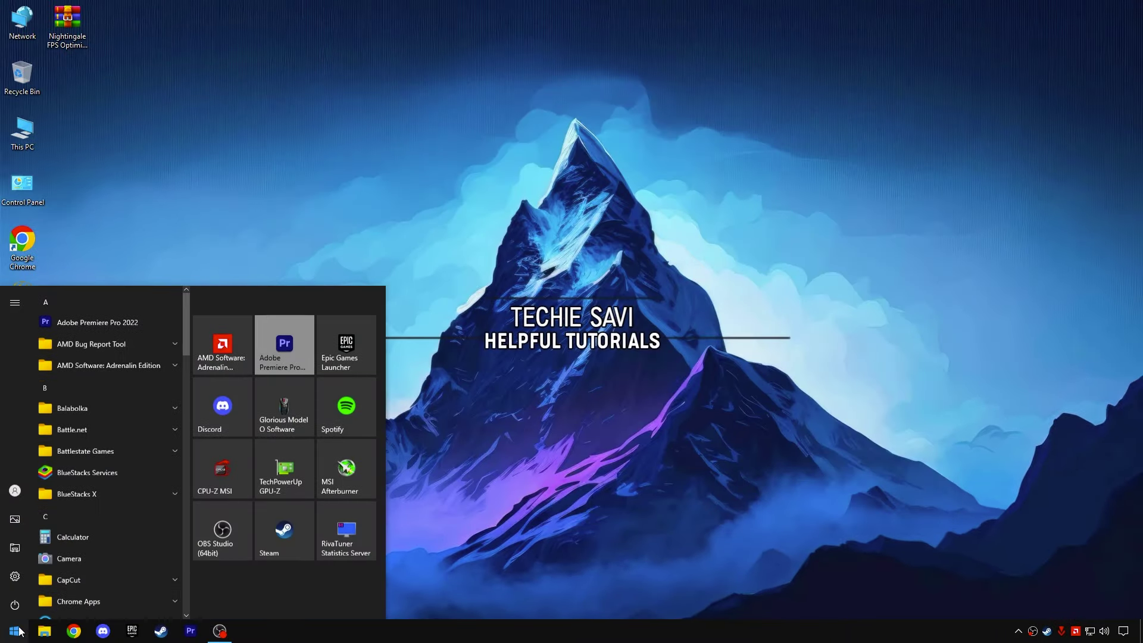
type("Game")
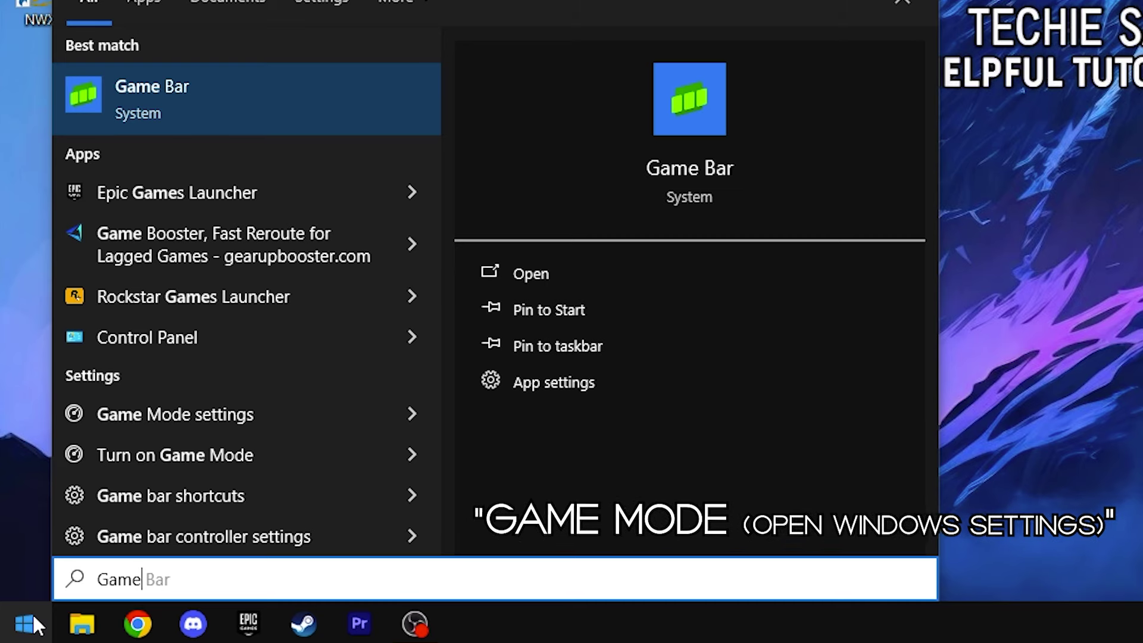
type(" Mode")
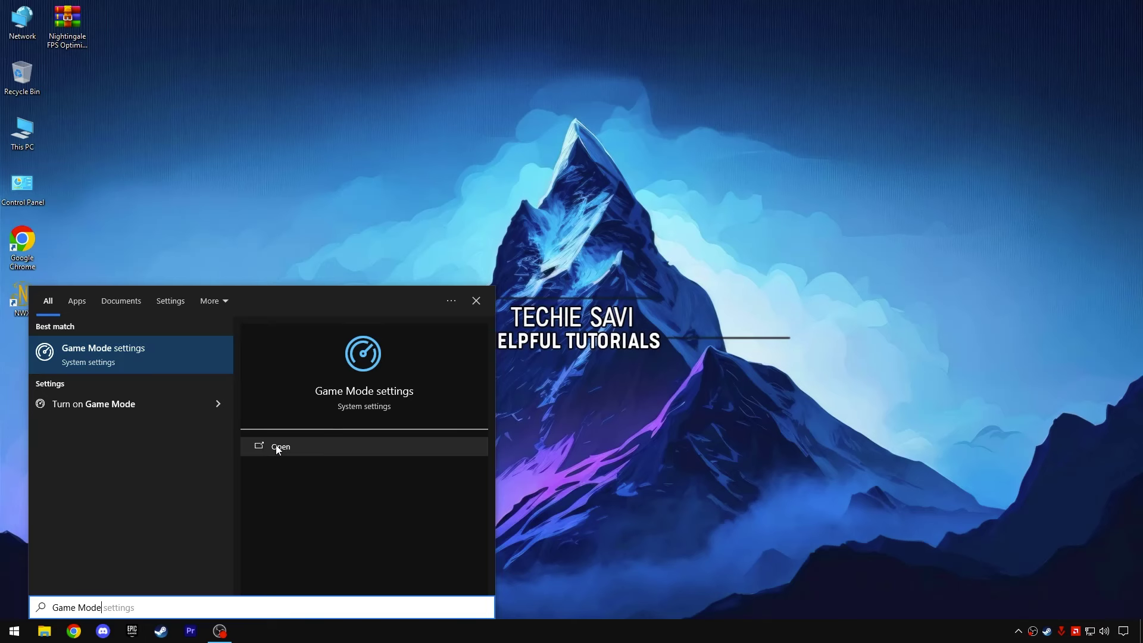
left_click(278, 448)
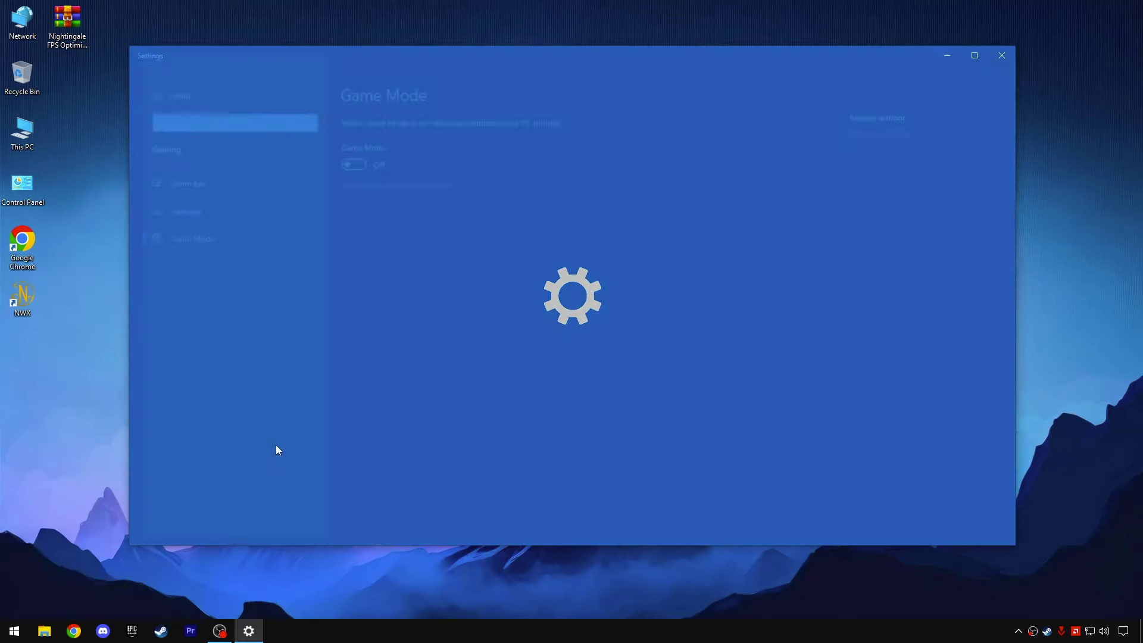
left_click(161, 189)
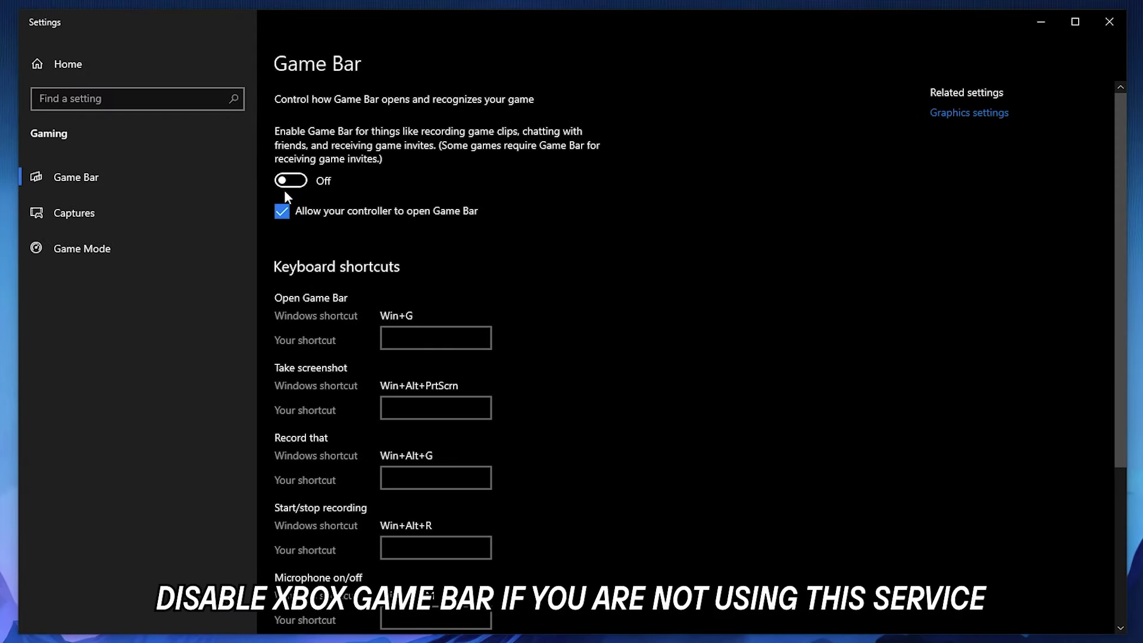
left_click(282, 212)
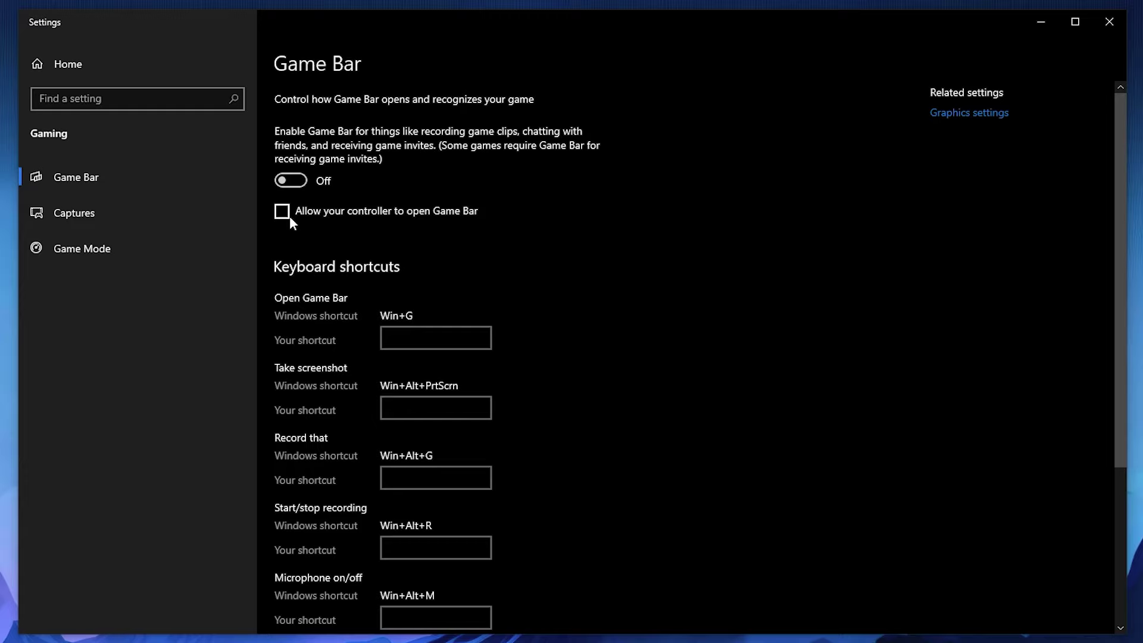
left_click(164, 246)
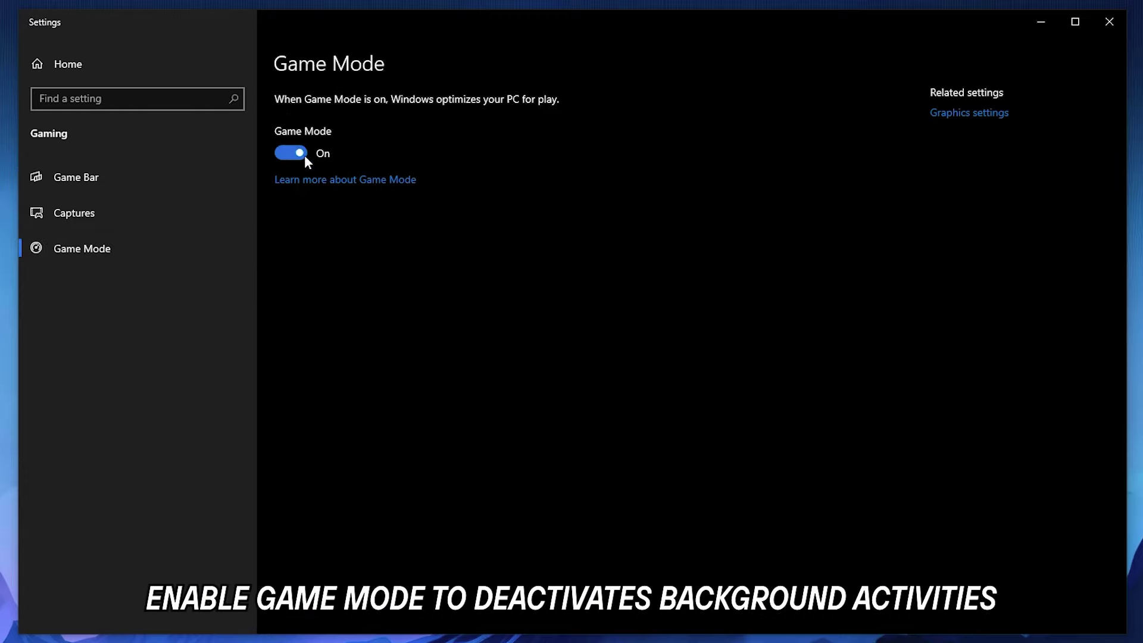
Step: Open the Graphics settings page from the system display settings
left_click(109, 74)
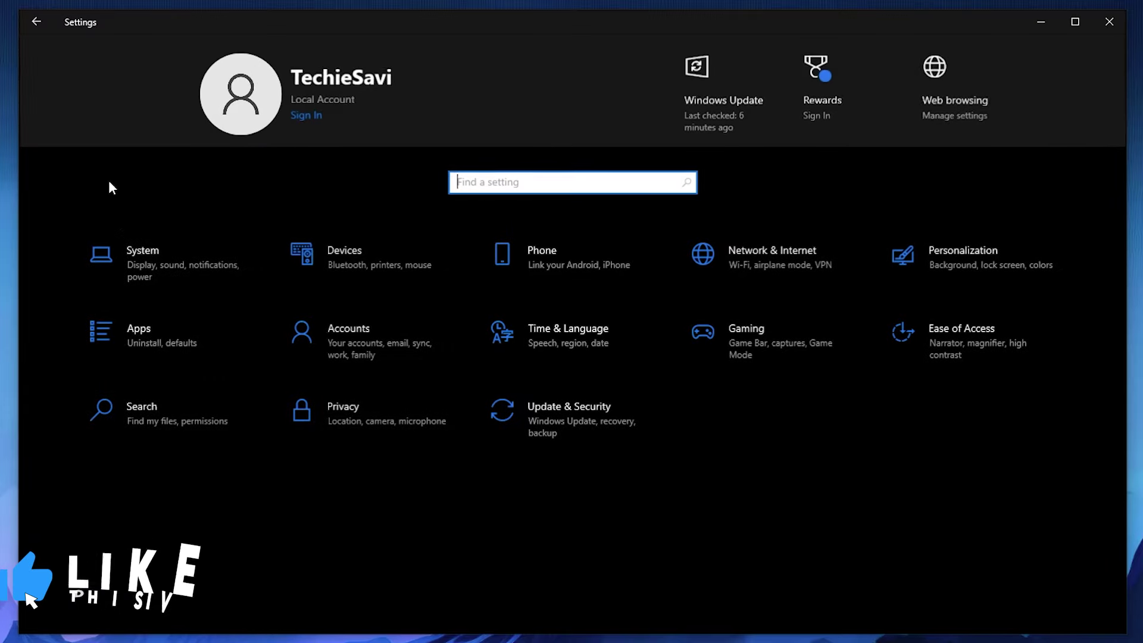
left_click(160, 259)
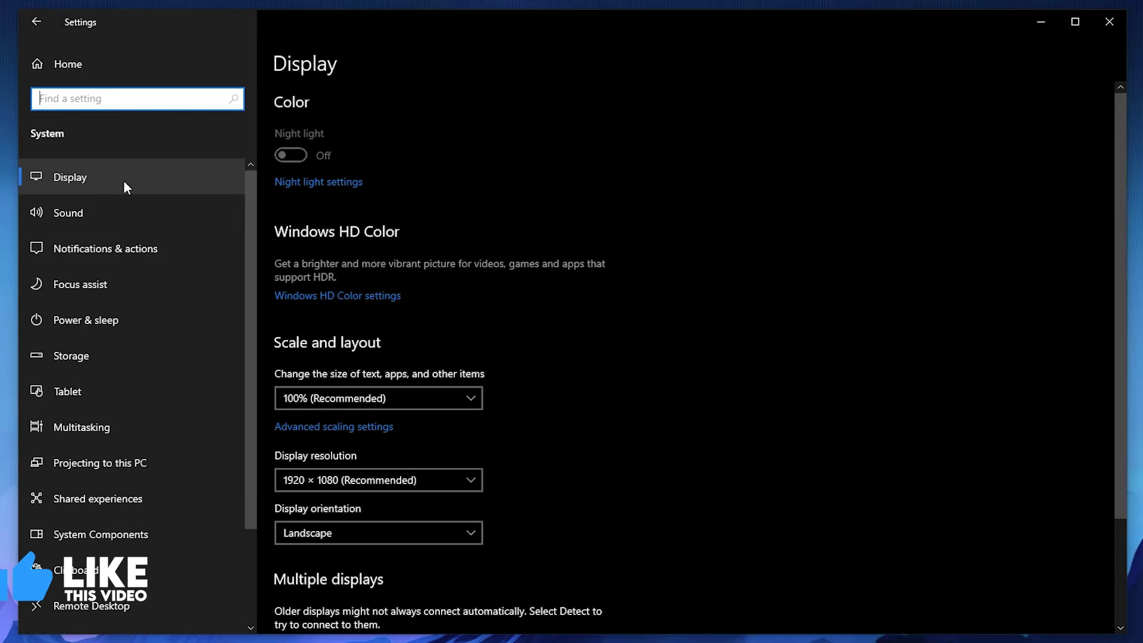
scroll(298, 346, "down", 3)
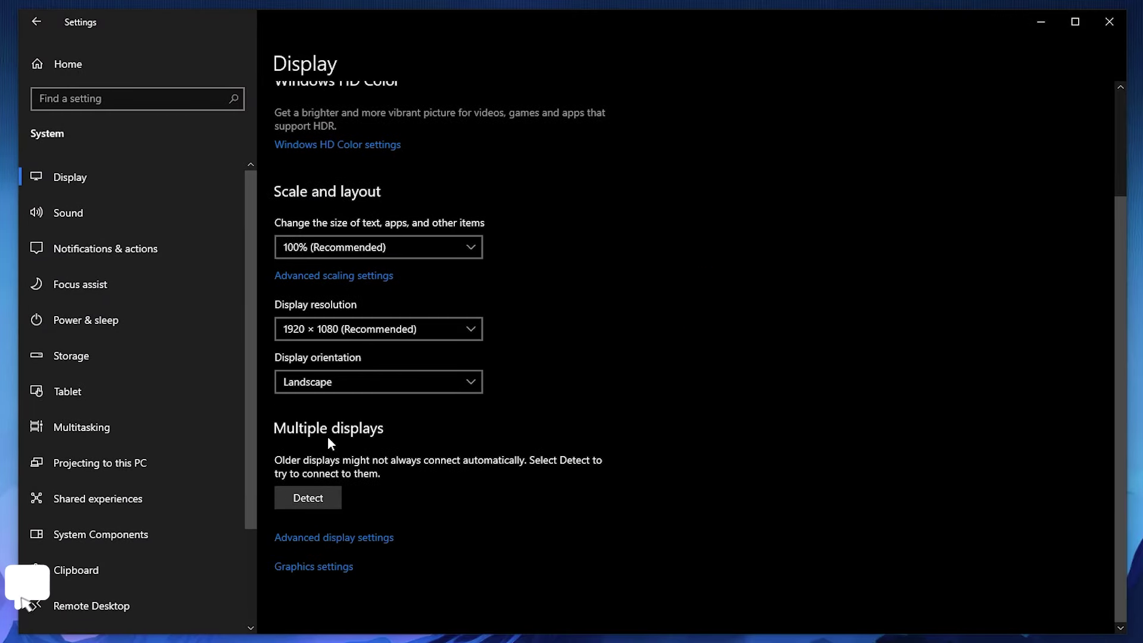
left_click(314, 568)
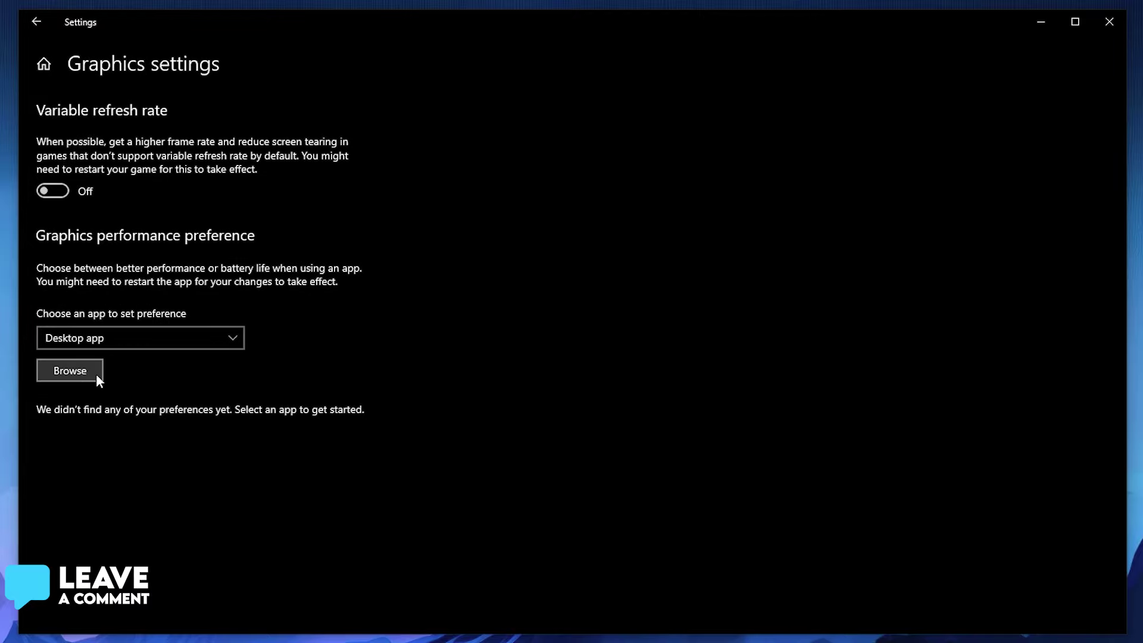
Step: Add NWXClient-Win64-Shipping from Steam Games\Nightingale\NWX\Binaries\Win64 as a desktop app and set its graphics preference to High performance
left_click(70, 371)
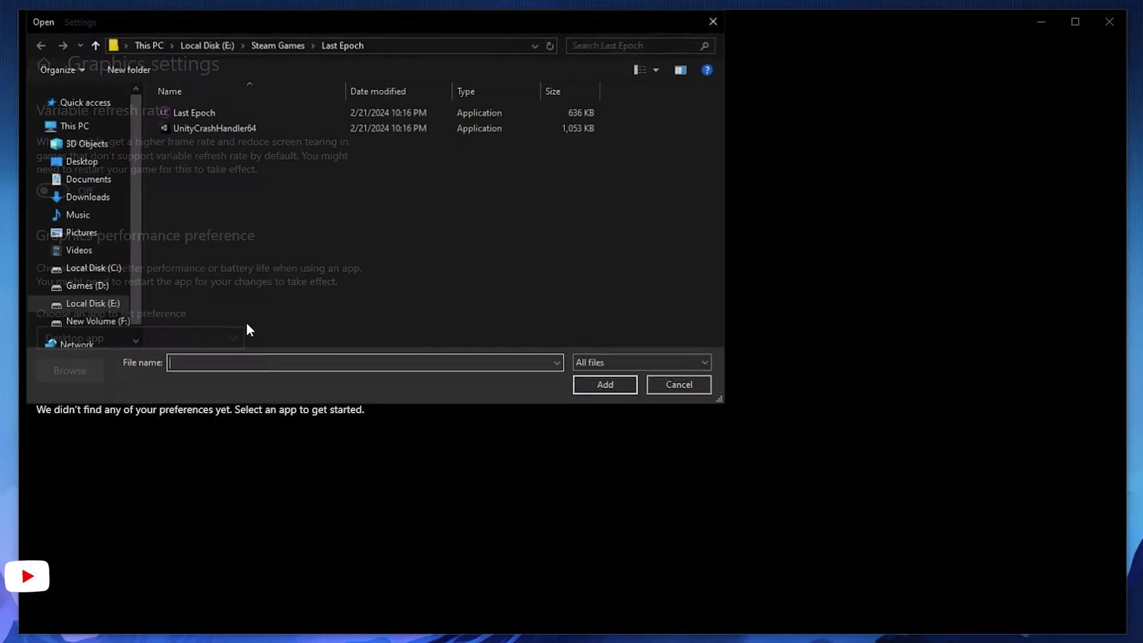
left_click(273, 45)
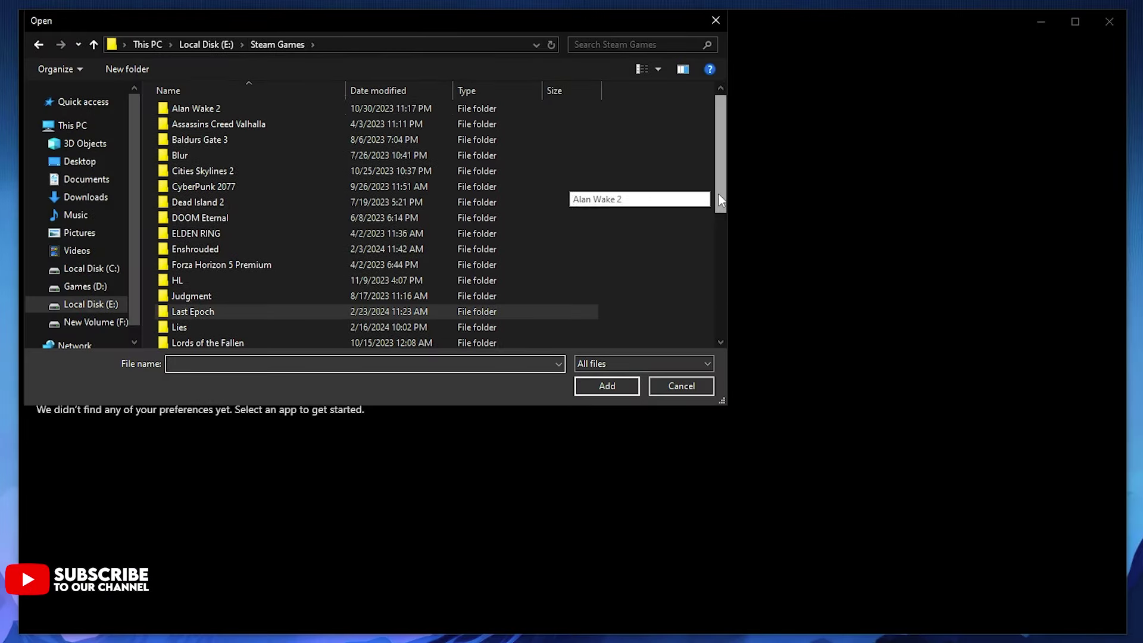
left_click_drag(722, 201, 720, 240)
left_click(199, 288)
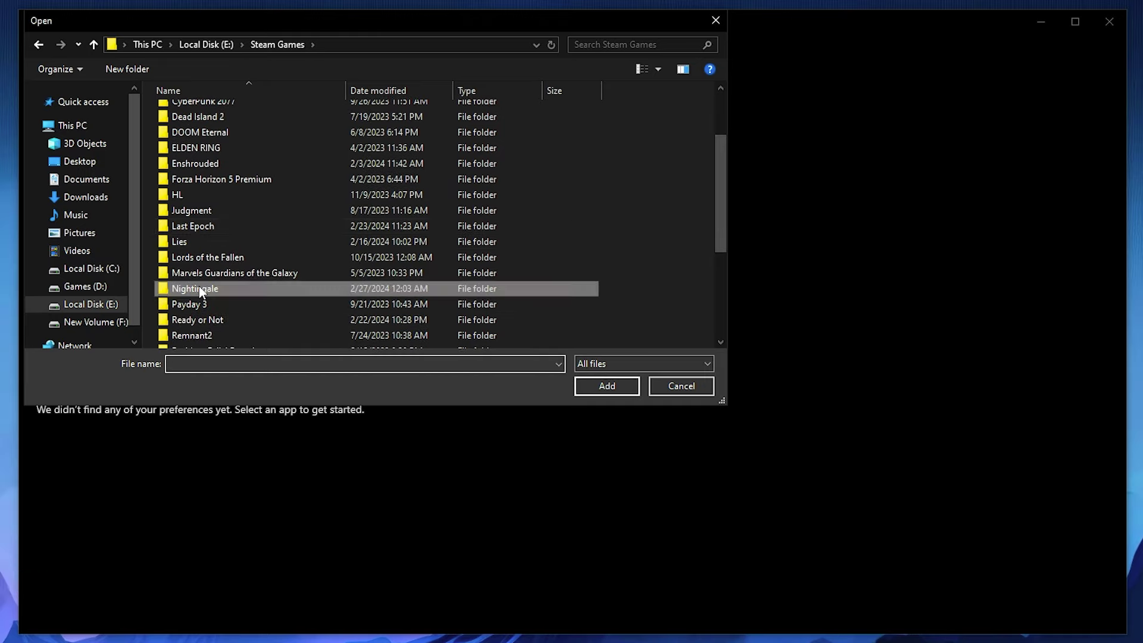
double_click(199, 287)
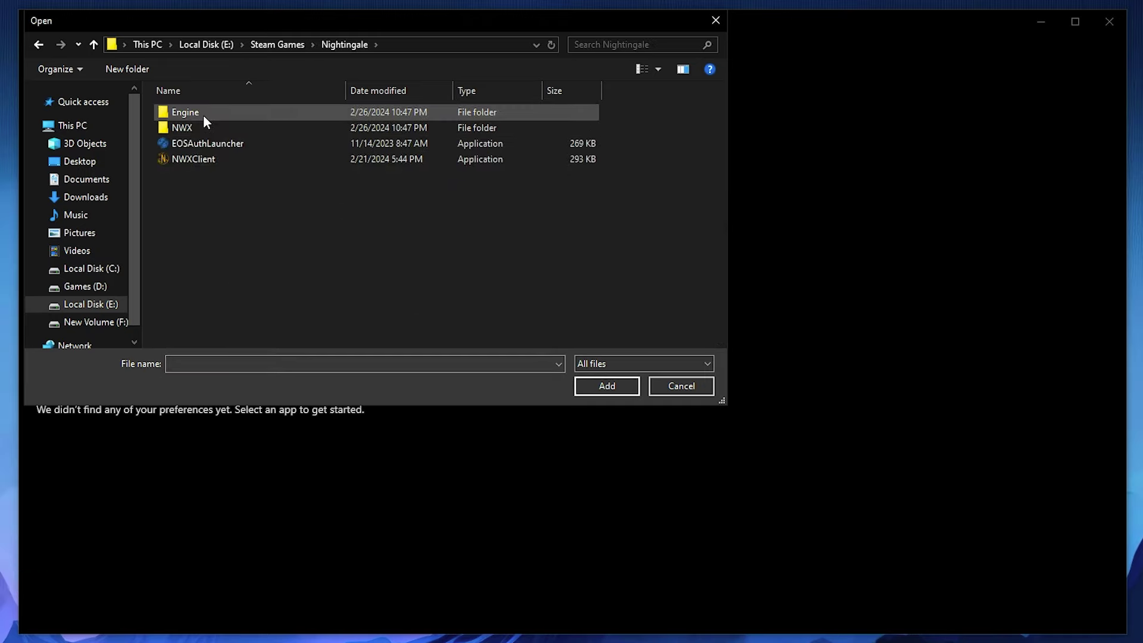
double_click(188, 126)
double_click(185, 113)
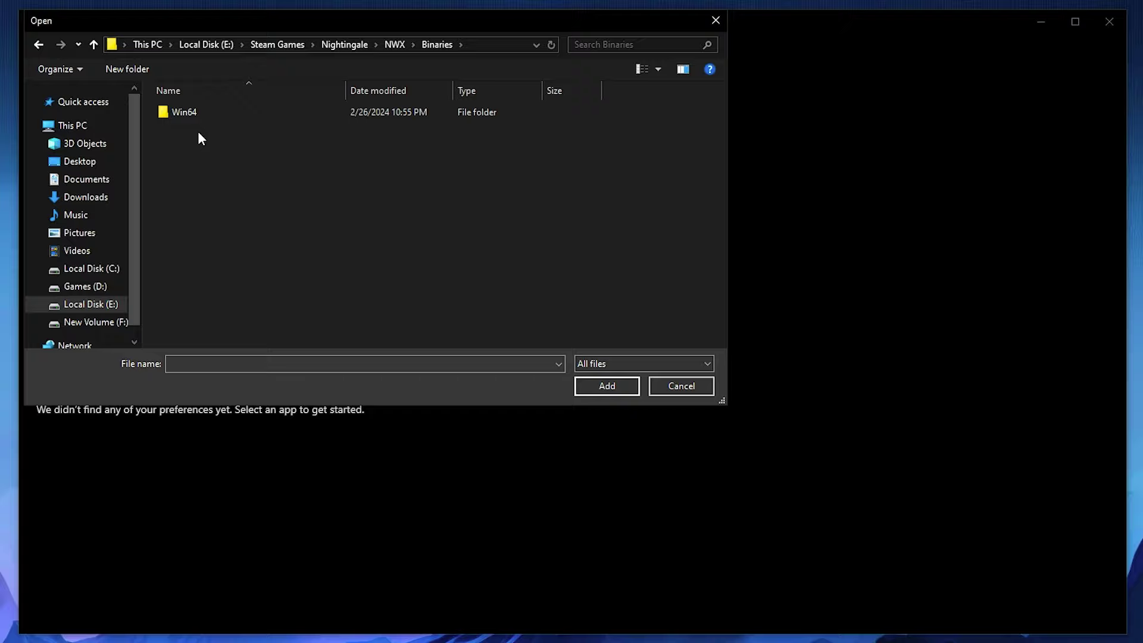
double_click(192, 111)
left_click(232, 159)
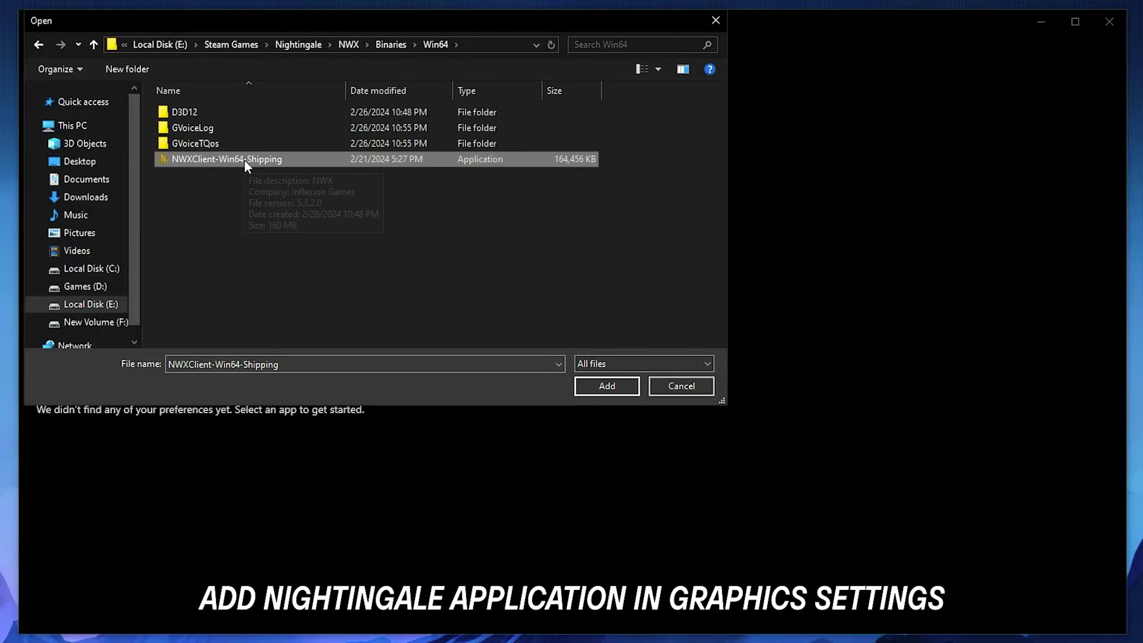
left_click(603, 386)
left_click(256, 489)
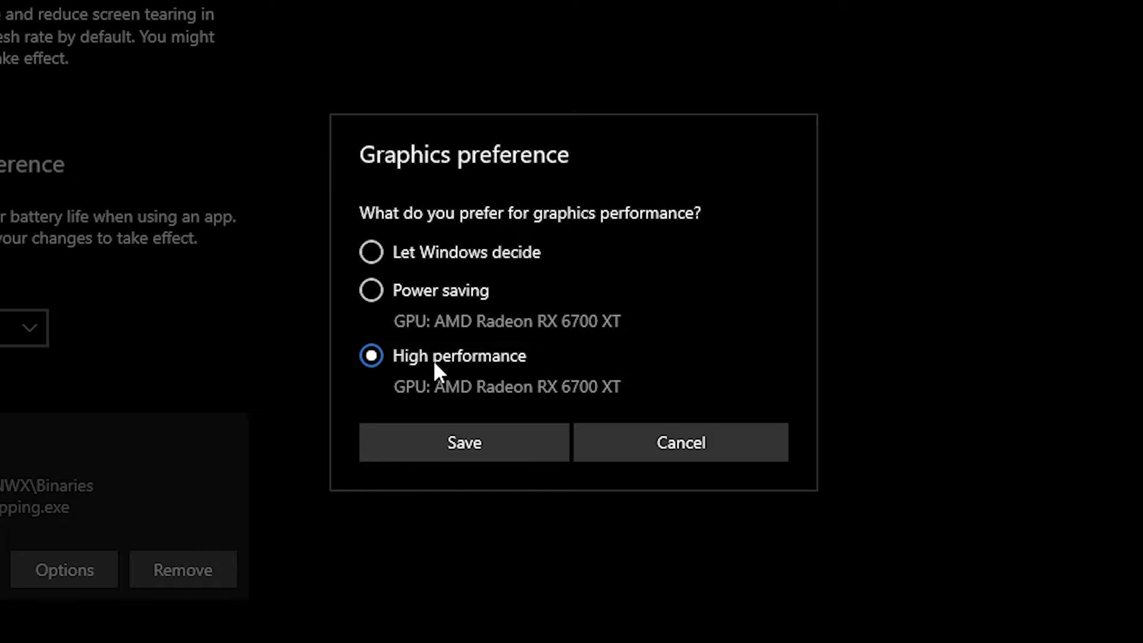
left_click(469, 443)
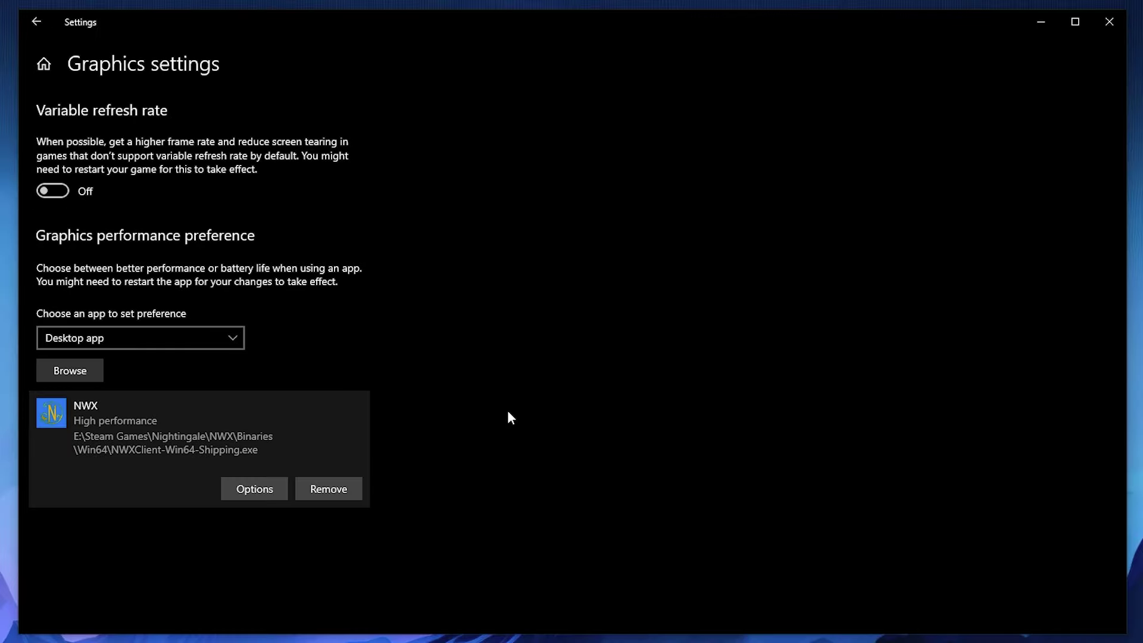
Step: Turn off all four general privacy options: advertising ID, language list access, app launch tracking and suggested content
left_click(47, 72)
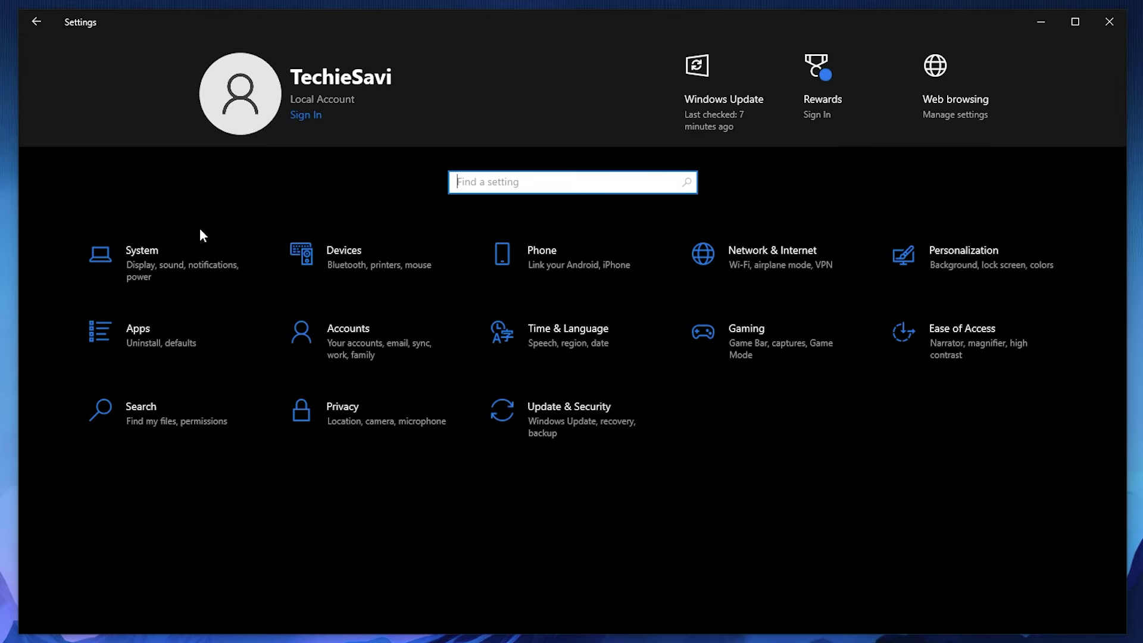
left_click(351, 419)
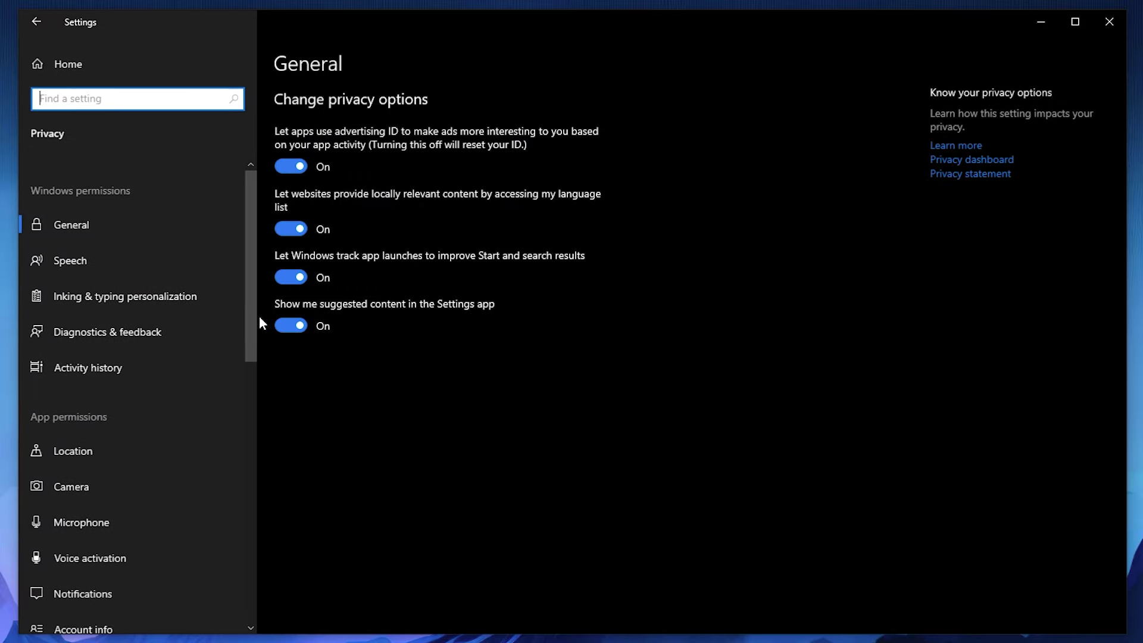
left_click(301, 330)
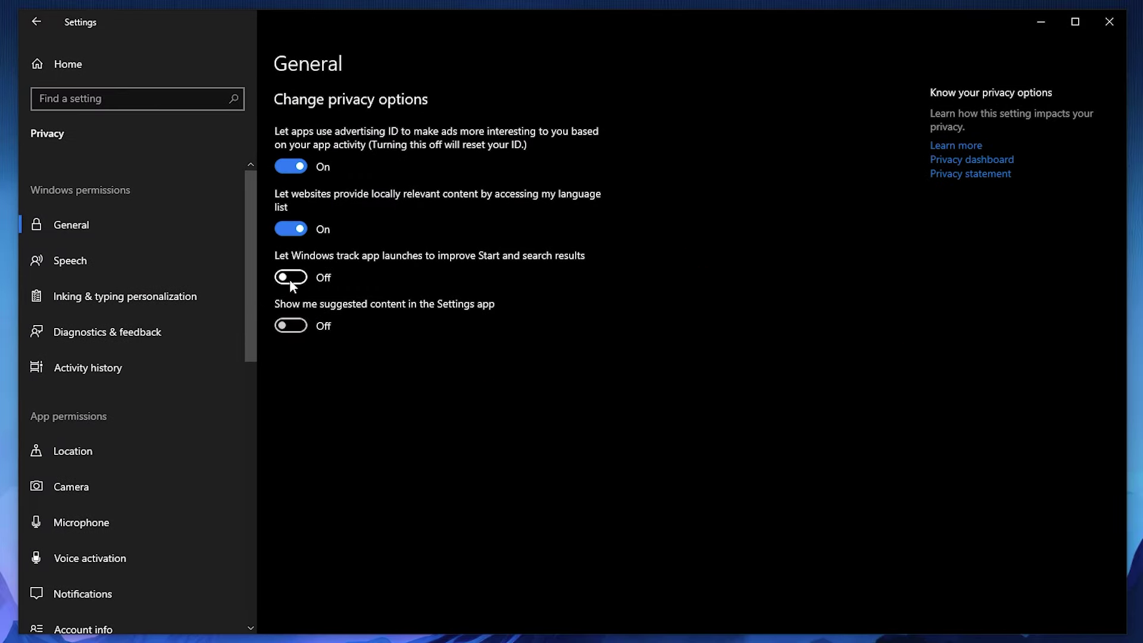
left_click(285, 169)
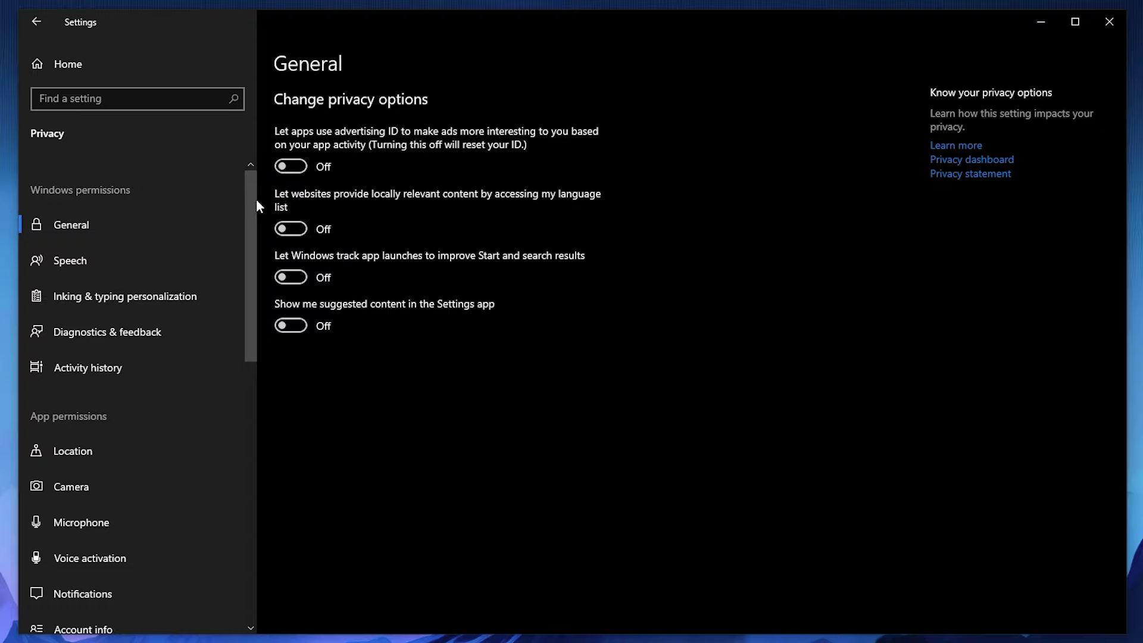
Step: Stop all apps from running in the background through the Background apps privacy settings
scroll(249, 262, "down", 1)
left_click_drag(253, 280, 238, 460)
left_click(138, 520)
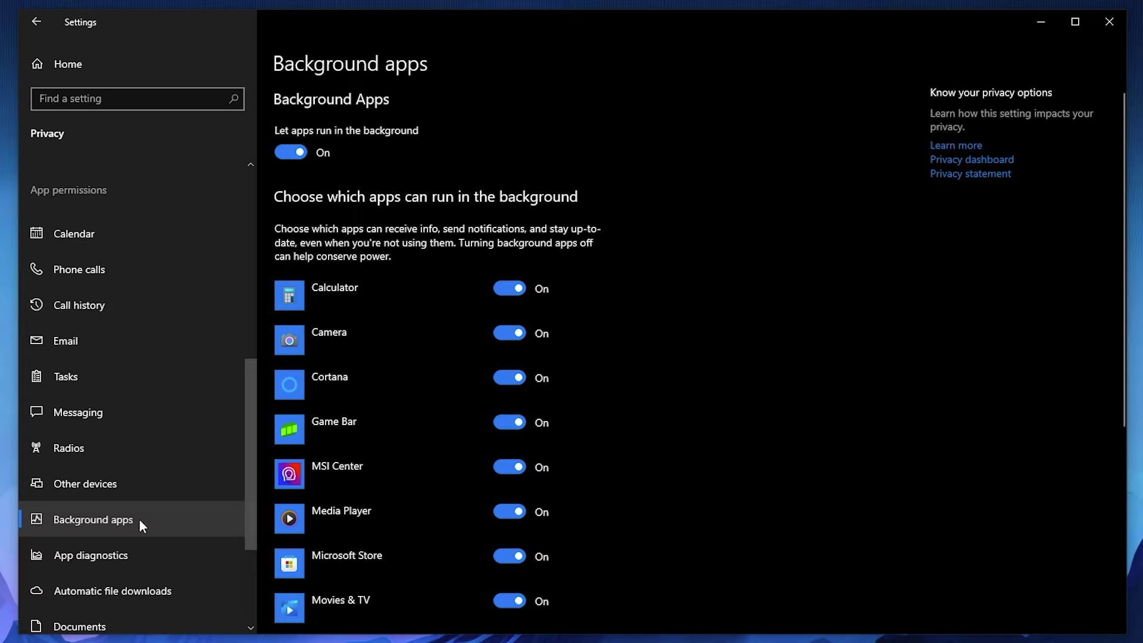
left_click_drag(1124, 374, 1116, 327)
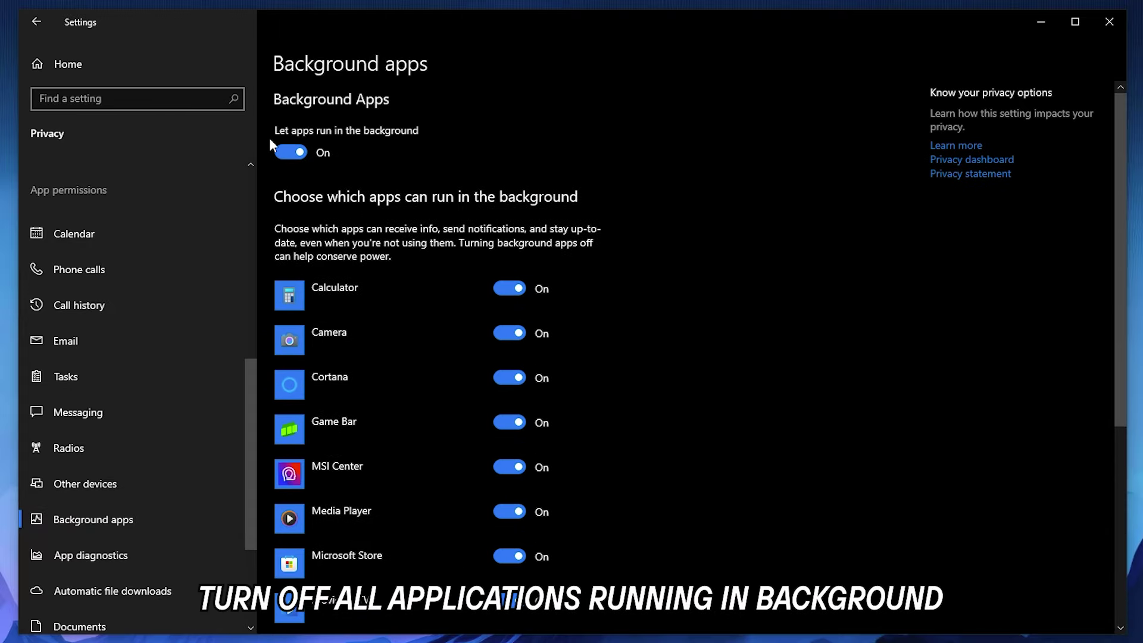
left_click(292, 153)
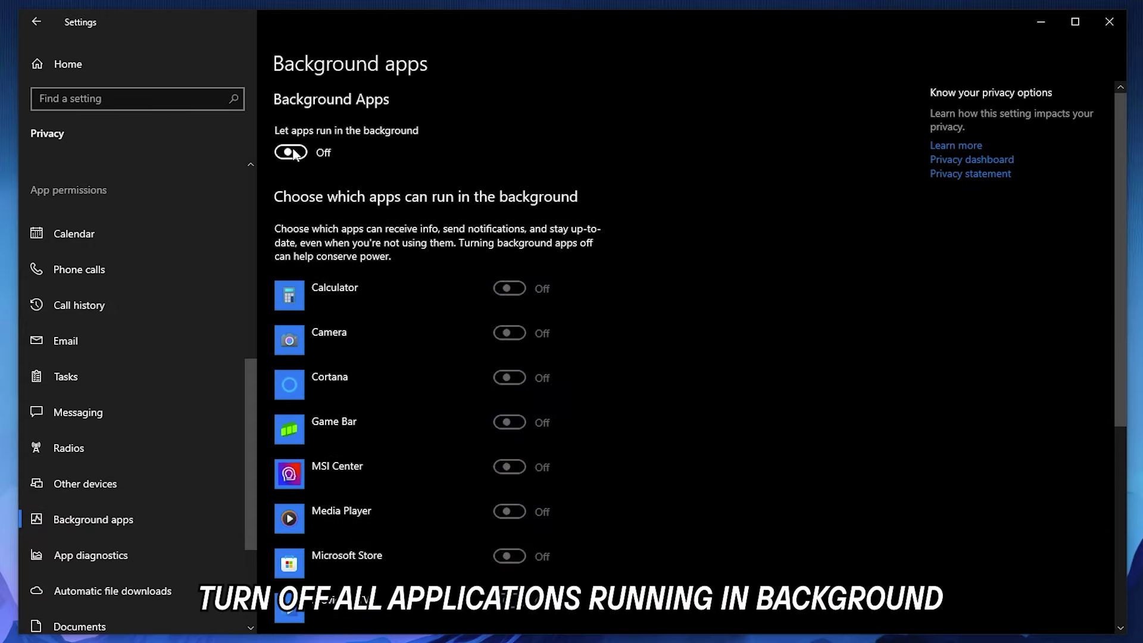
Step: Turn off downloads from other PCs in the Delivery Optimization settings of Update & Security, and close Settings
left_click(95, 70)
left_click(538, 424)
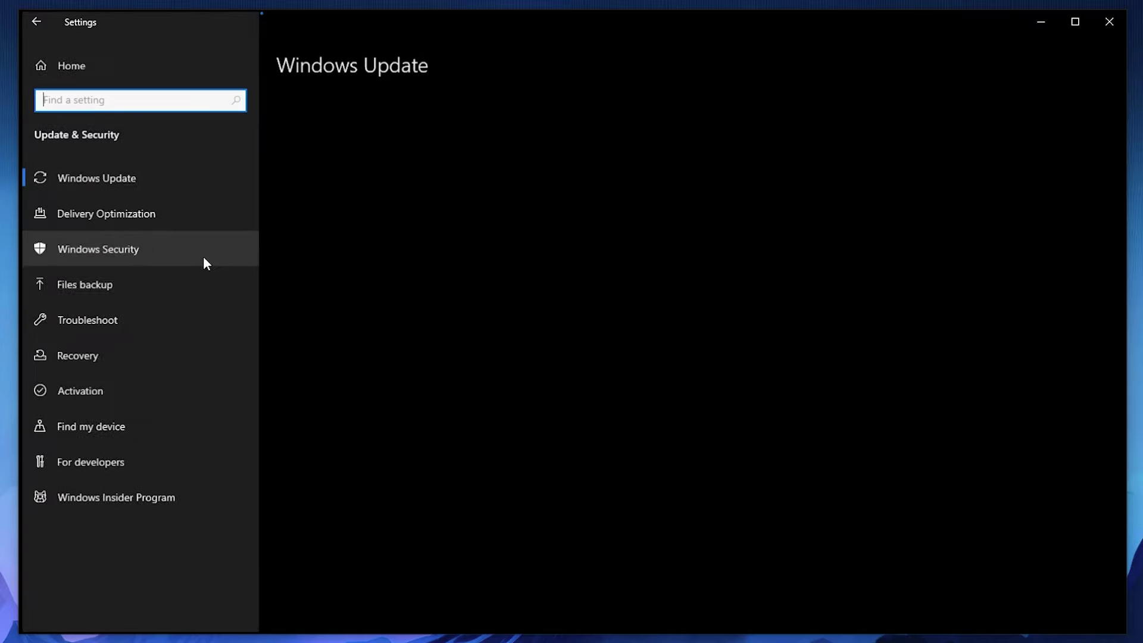
left_click(127, 218)
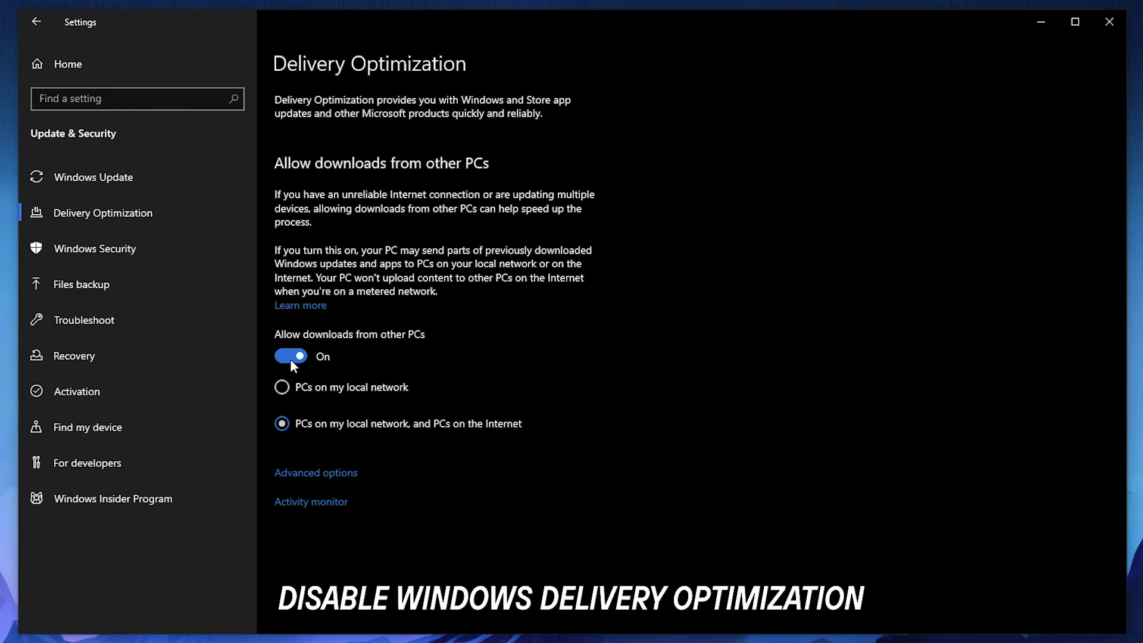
left_click(119, 79)
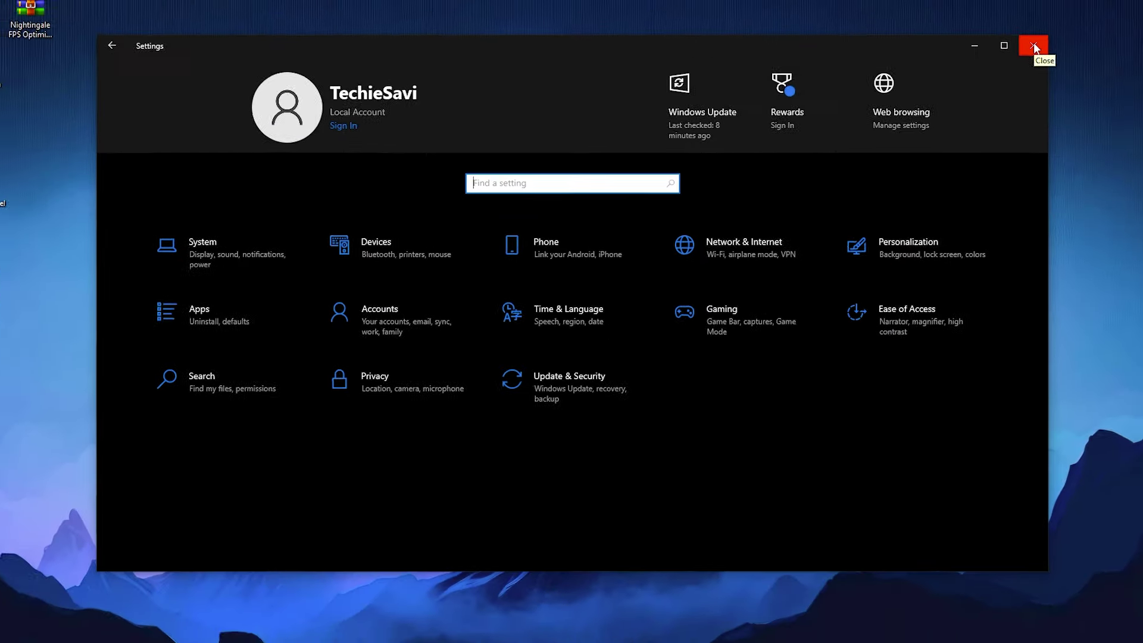
left_click(1110, 22)
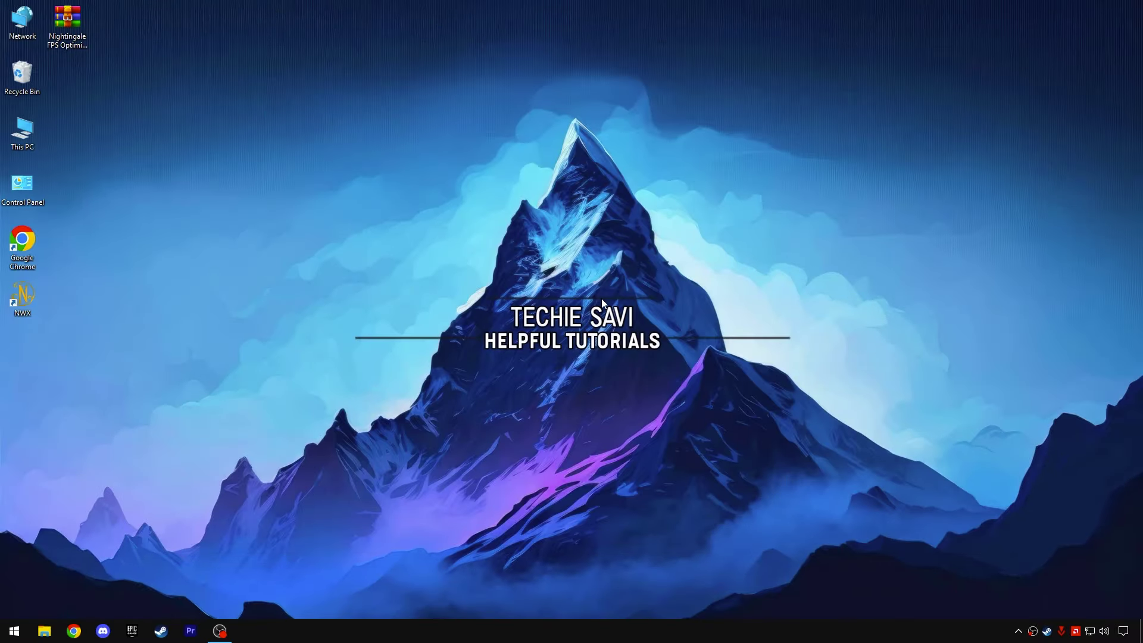
Step: Open Computer Management from This PC and expand System devices in Device Manager
right_click(29, 142)
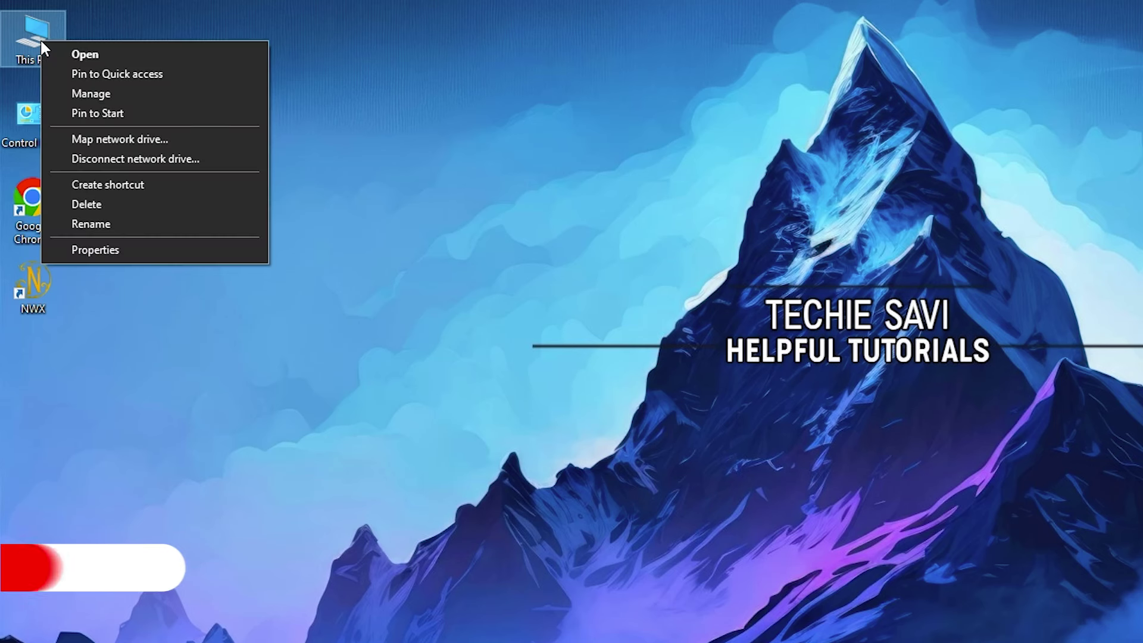
left_click(57, 173)
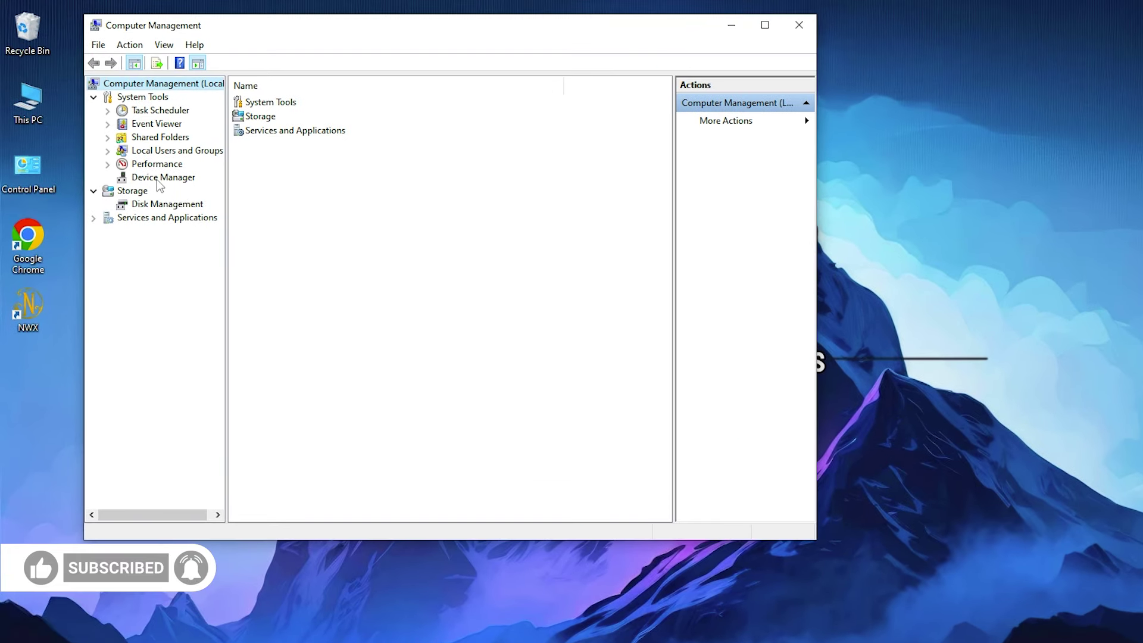
left_click(159, 179)
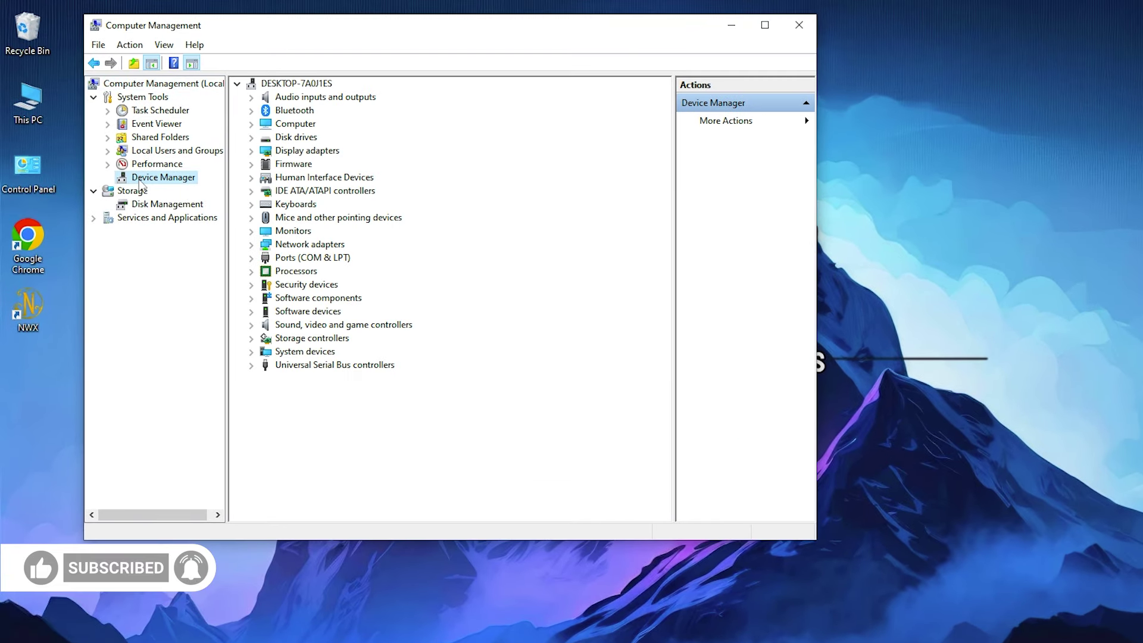
left_click(252, 352)
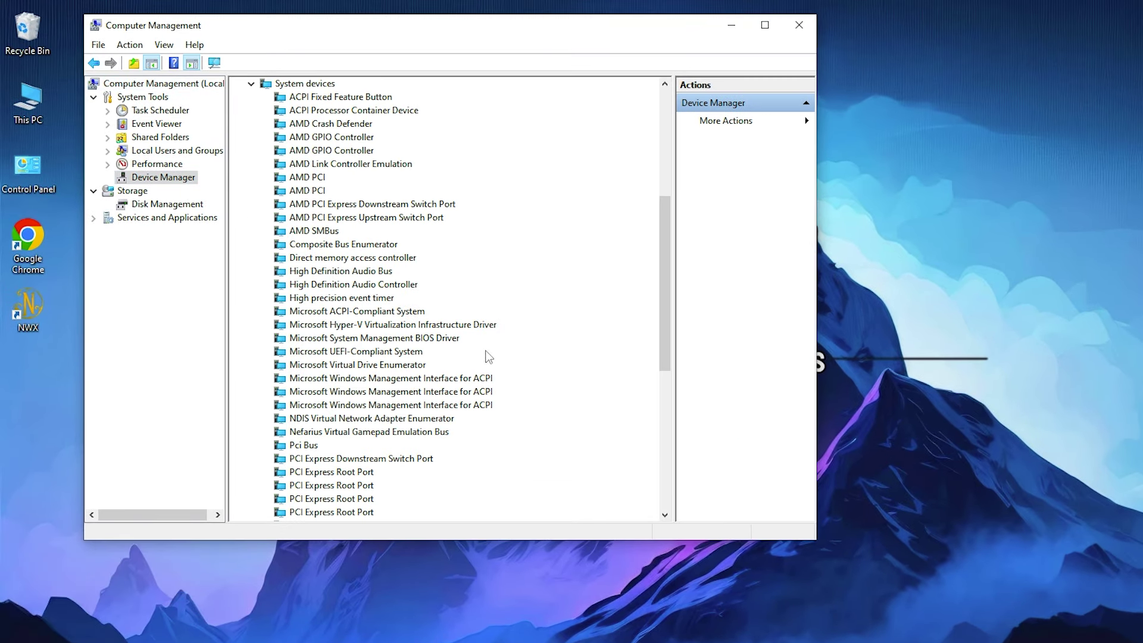
Step: Disable the High precision event timer device through its driver properties and confirm
left_click_drag(665, 336, 666, 344)
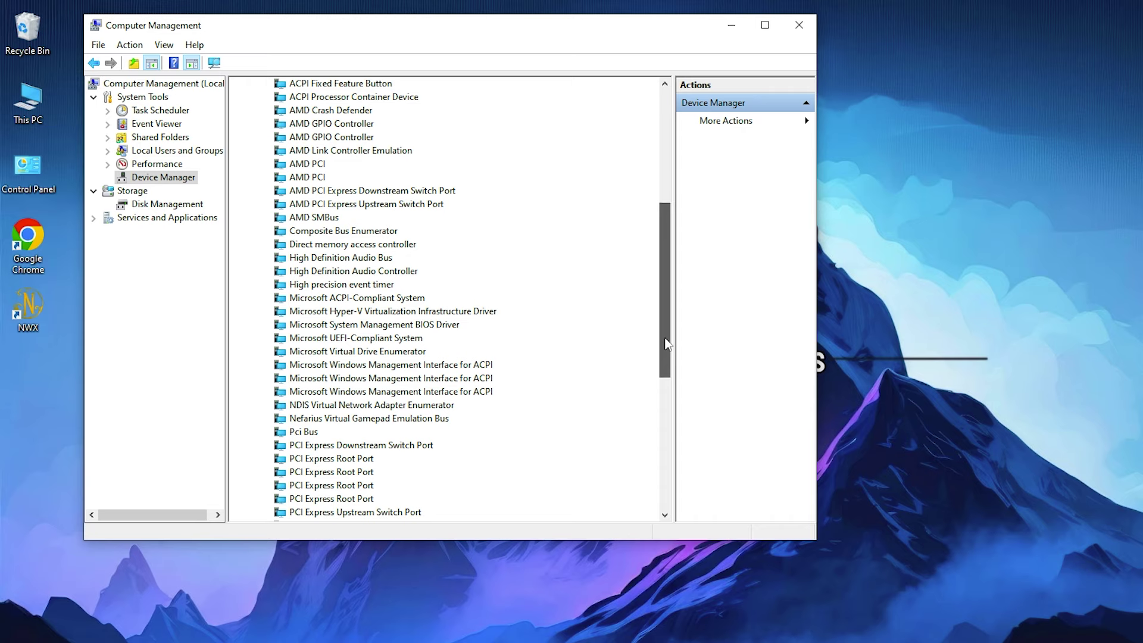
left_click(326, 286)
right_click(355, 287)
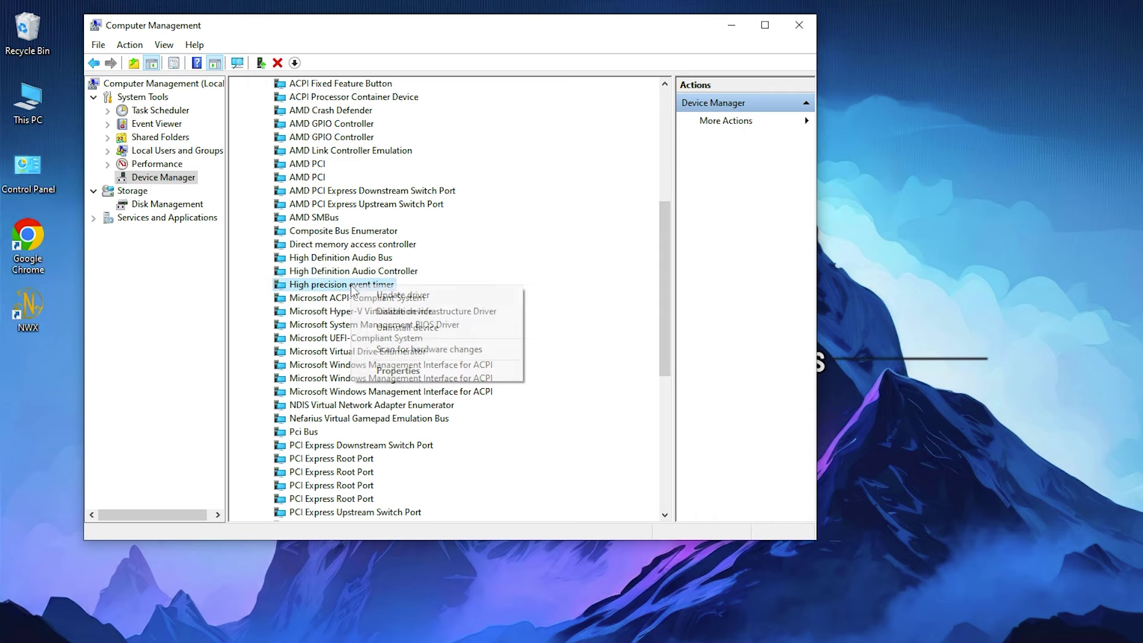
left_click(396, 373)
left_click(360, 146)
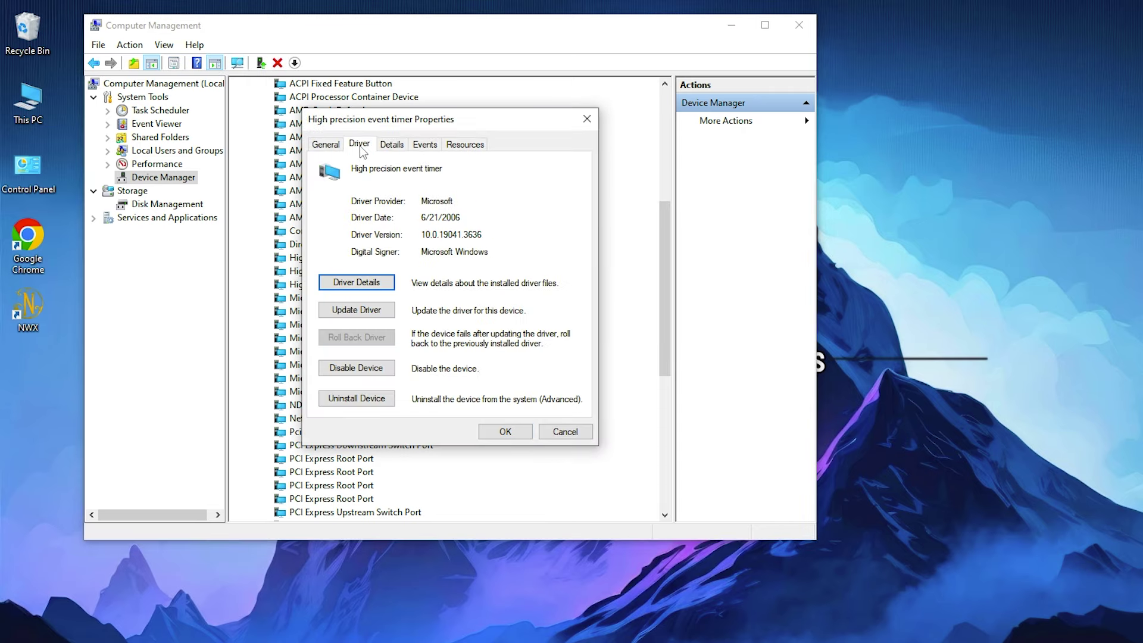
left_click(368, 373)
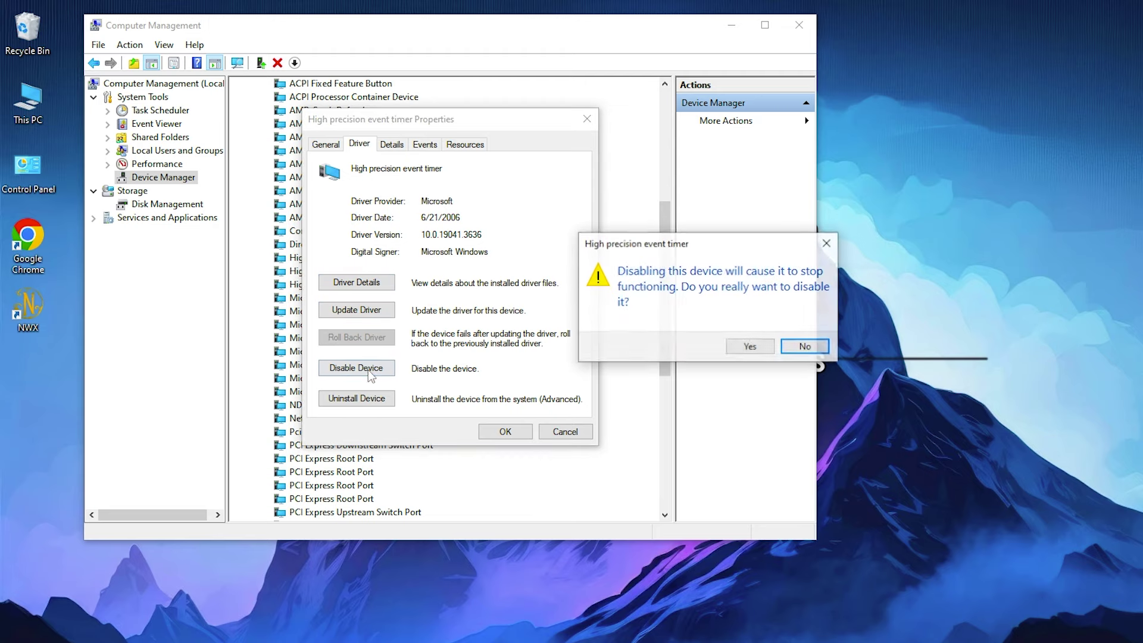
left_click(750, 346)
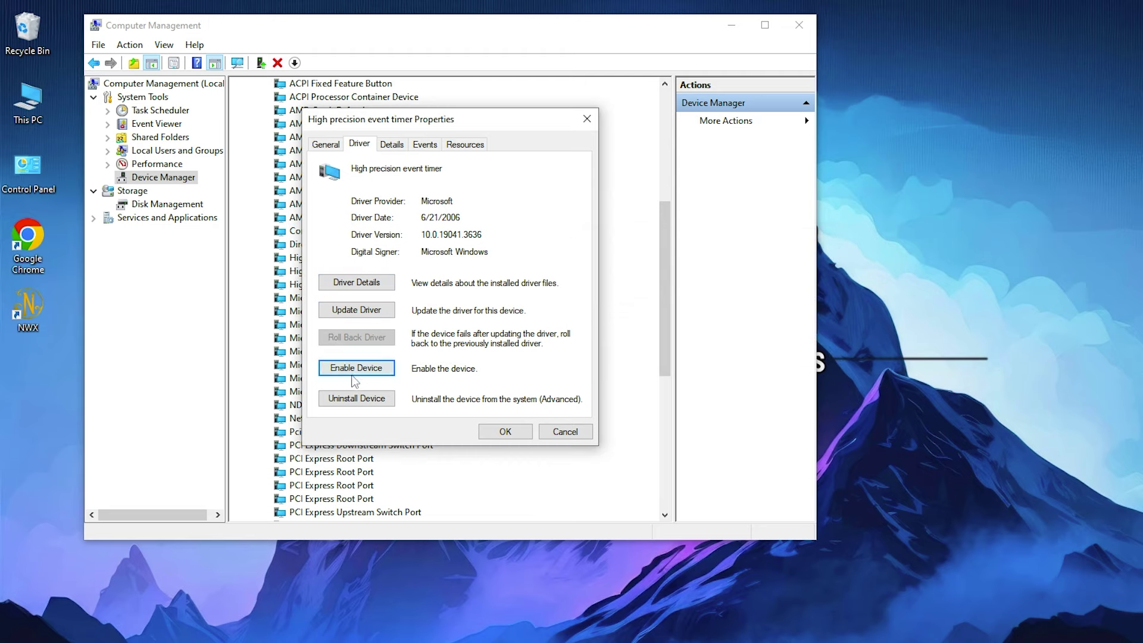
left_click(505, 432)
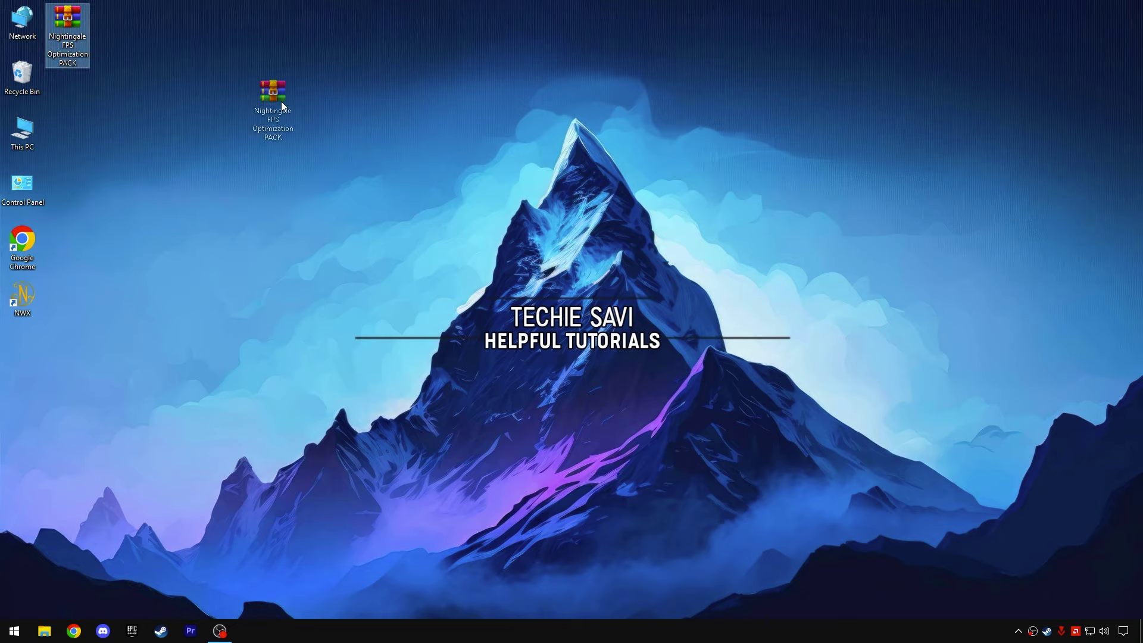
Step: Extract the Nightingale FPS Optimization PACK folder from its RAR archive to the desktop and close WinRAR
left_click_drag(282, 101, 415, 152)
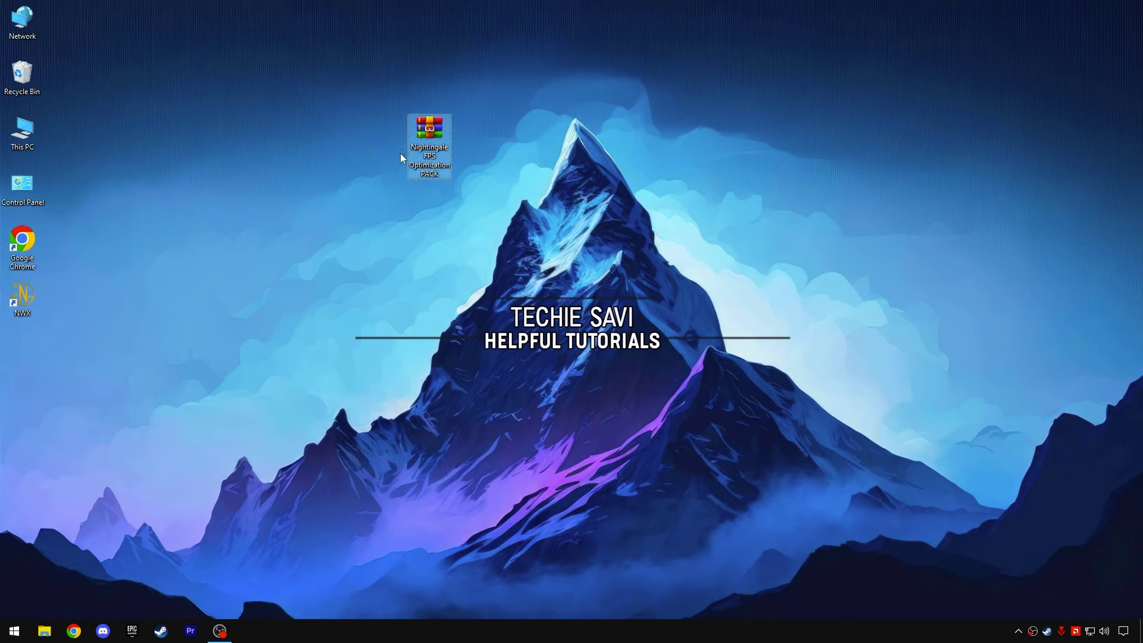
right_click(431, 165)
left_click(461, 173)
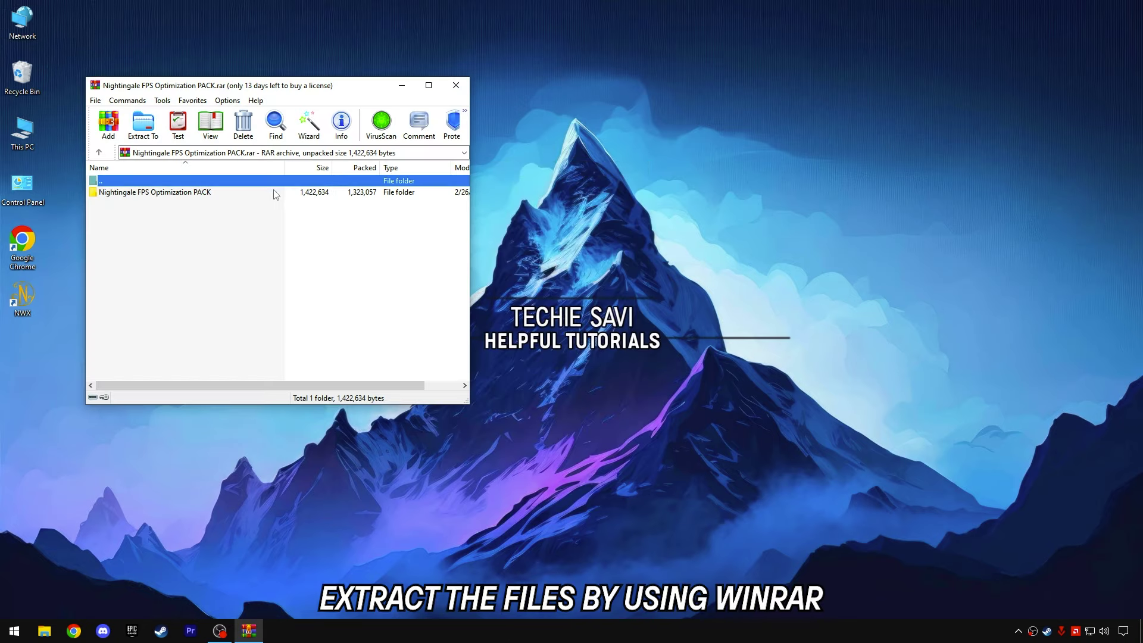
left_click(212, 195)
left_click_drag(370, 201, 512, 207)
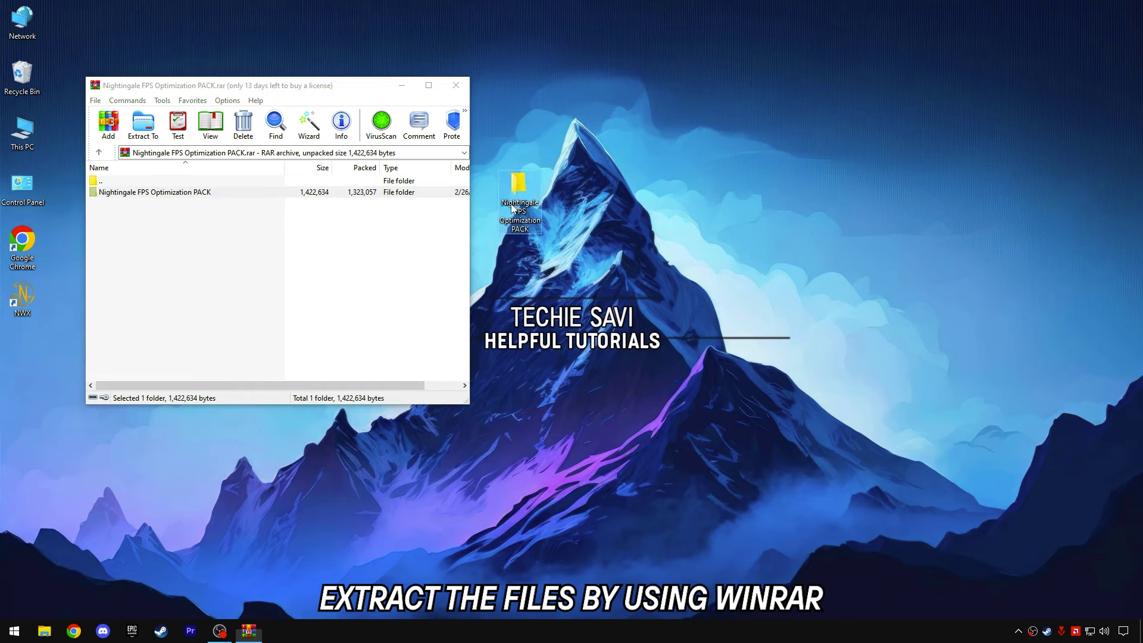
left_click(456, 86)
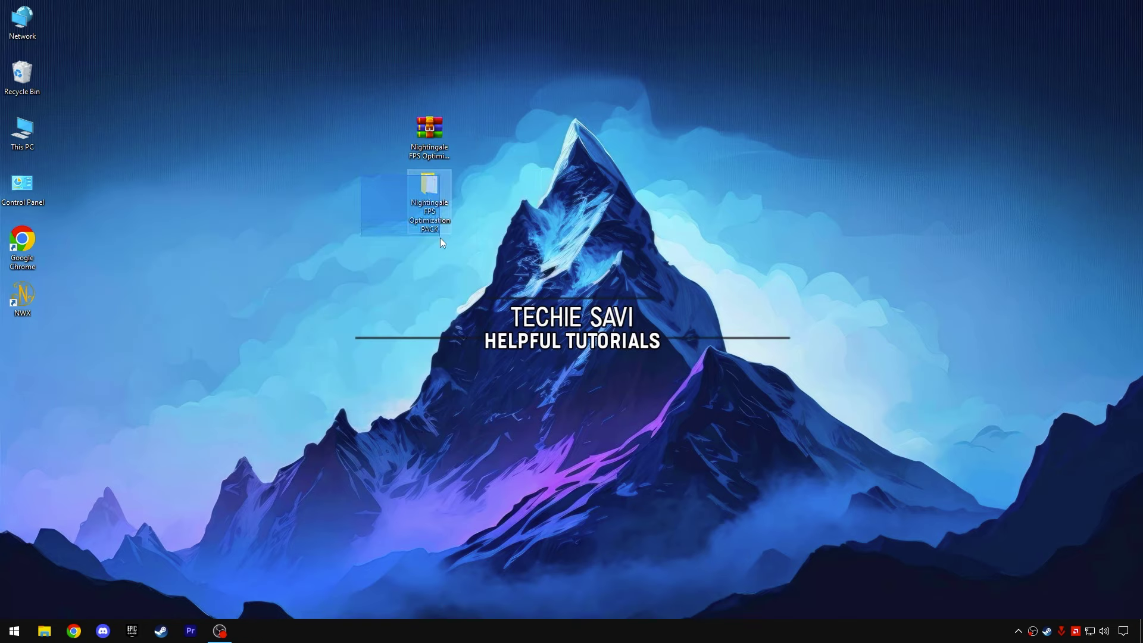
Step: Open the extracted Nightingale FPS Optimization PACK folder on the desktop
left_click_drag(440, 237, 441, 238)
left_click_drag(492, 184, 443, 206)
right_click(428, 194)
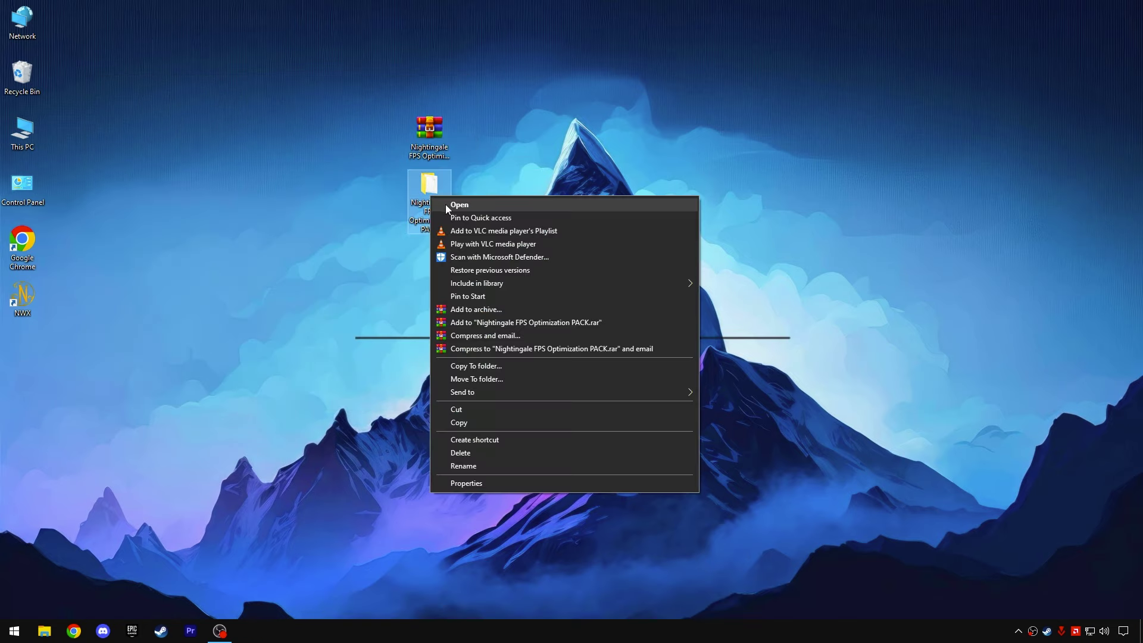
left_click(457, 202)
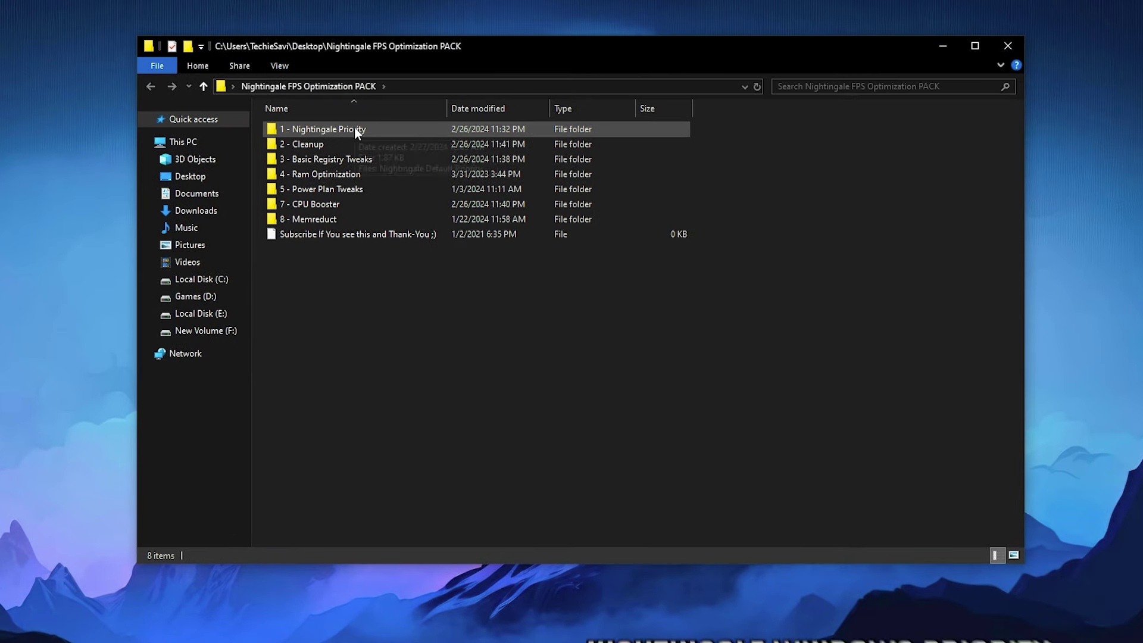
Step: Merge the Nightingale Highest Priority file from the 1 - Nightingale Priority folder into the registry
double_click(353, 127)
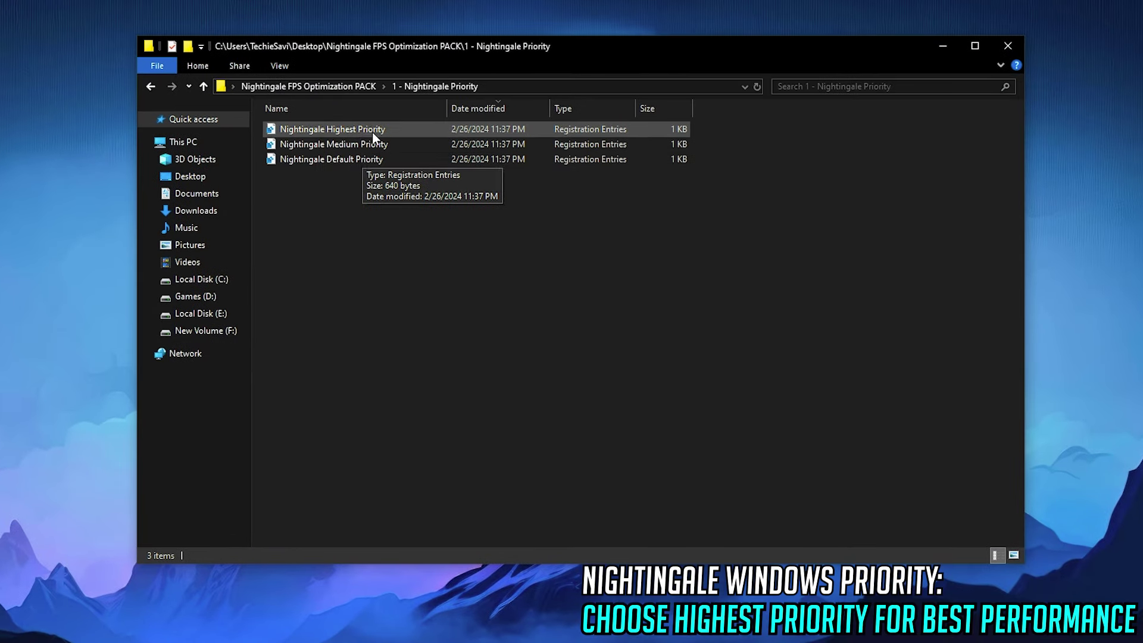
right_click(330, 128)
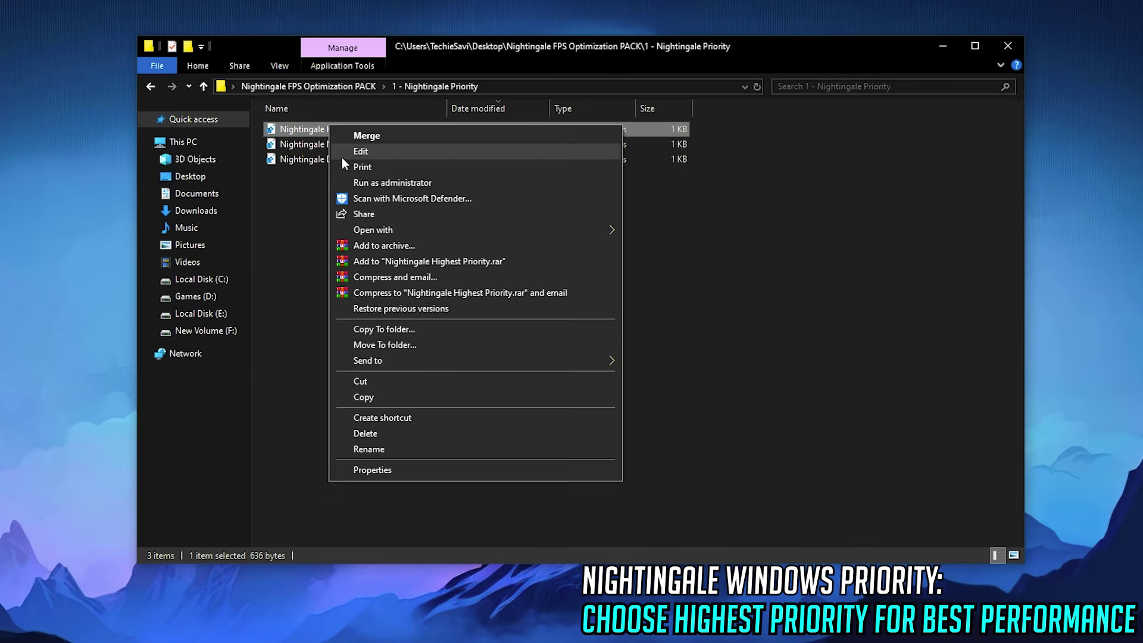
left_click(391, 136)
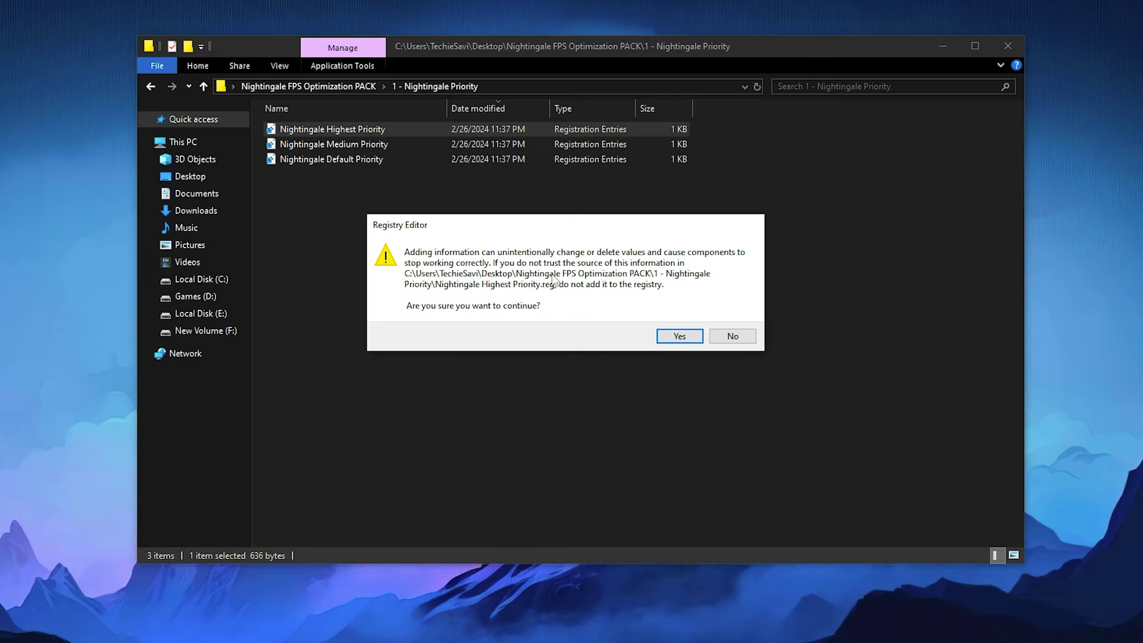
left_click(679, 337)
left_click(727, 319)
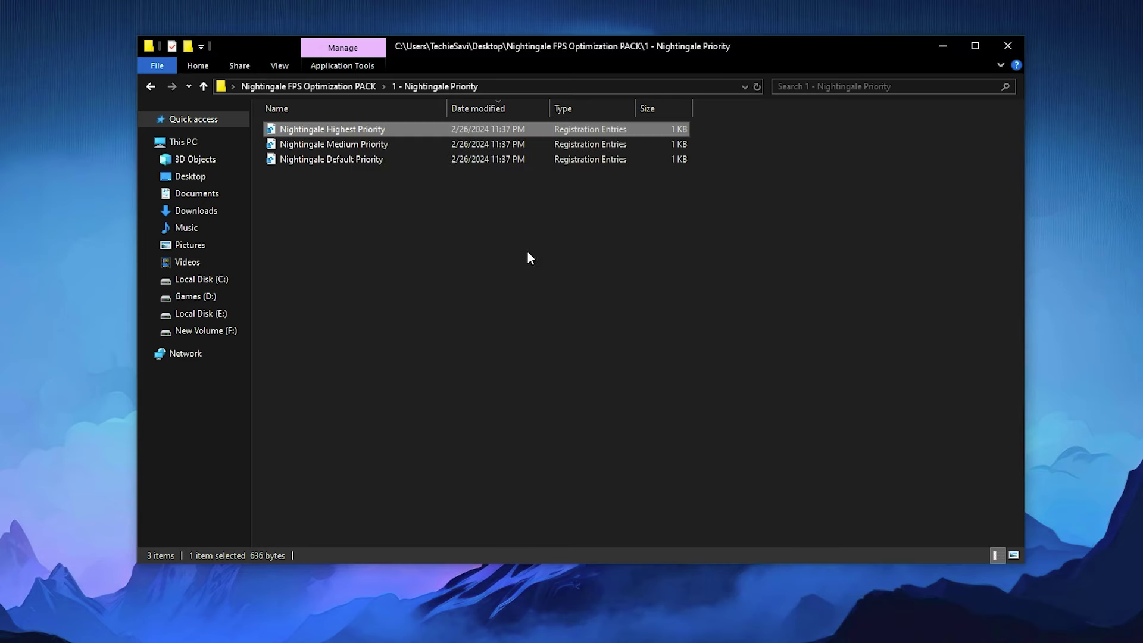
Step: Run the Delete Log Files script from the 2 - Cleanup folder as administrator and dismiss its console when done
left_click(306, 84)
double_click(320, 144)
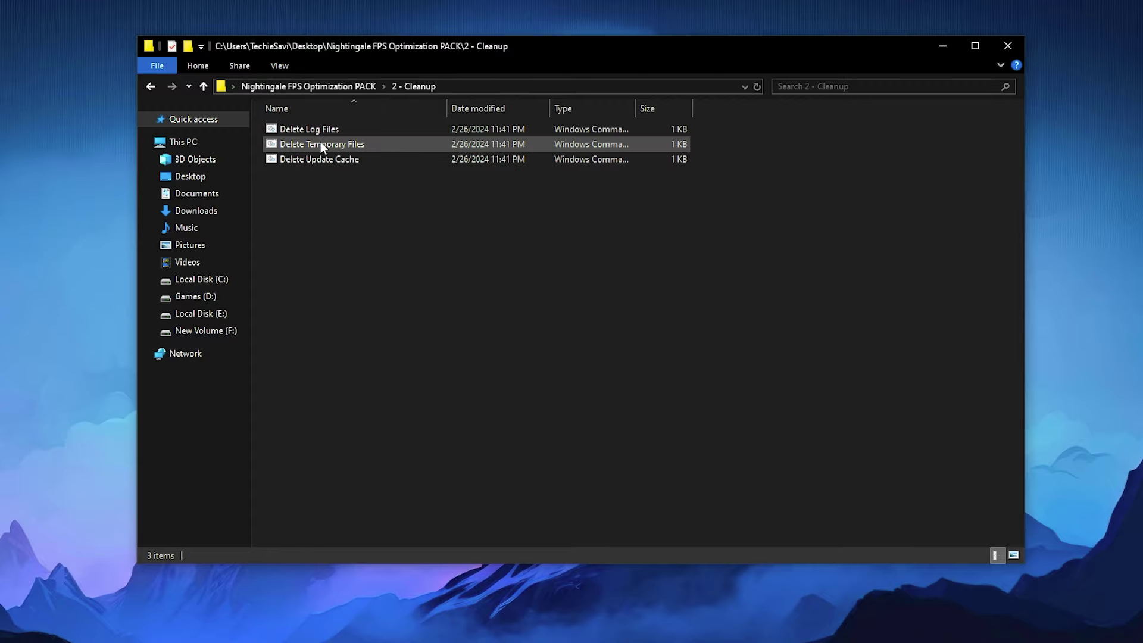
right_click(309, 130)
left_click(353, 182)
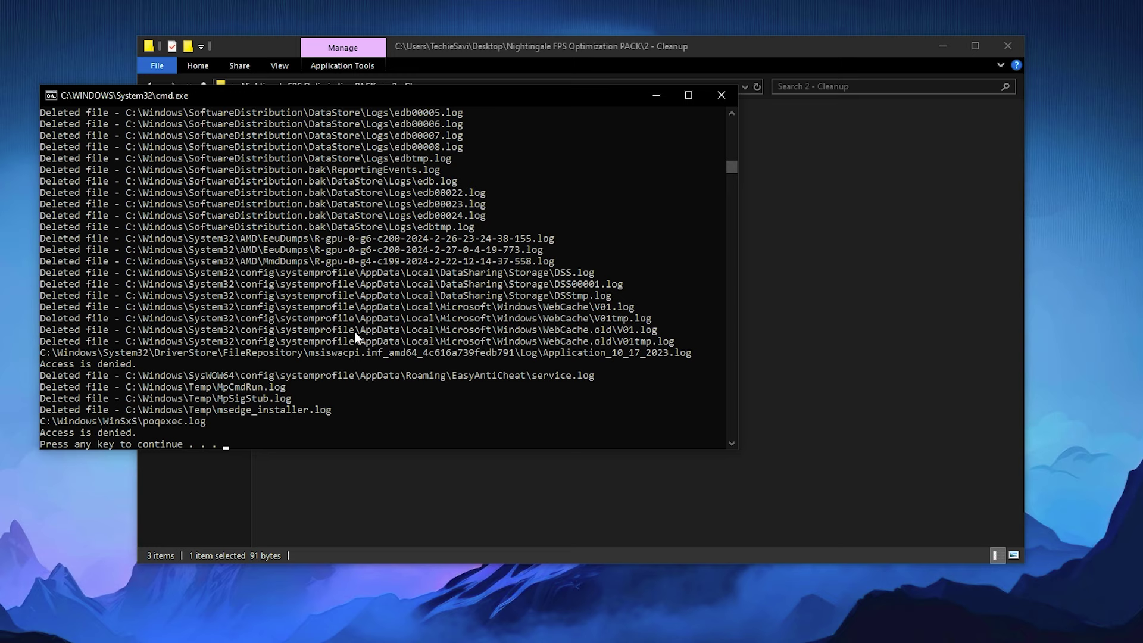
scroll(355, 336, "down", 2)
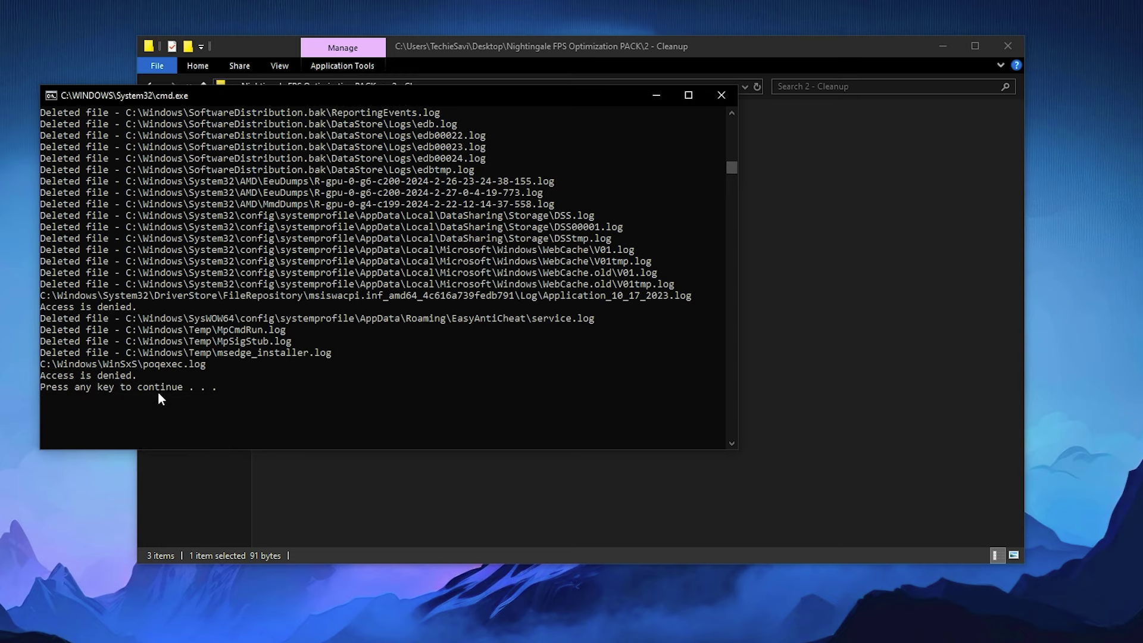
key("Return")
Step: Run the Delete Temporary Files and Delete Update Cache scripts, dismissing each console when done
double_click(319, 146)
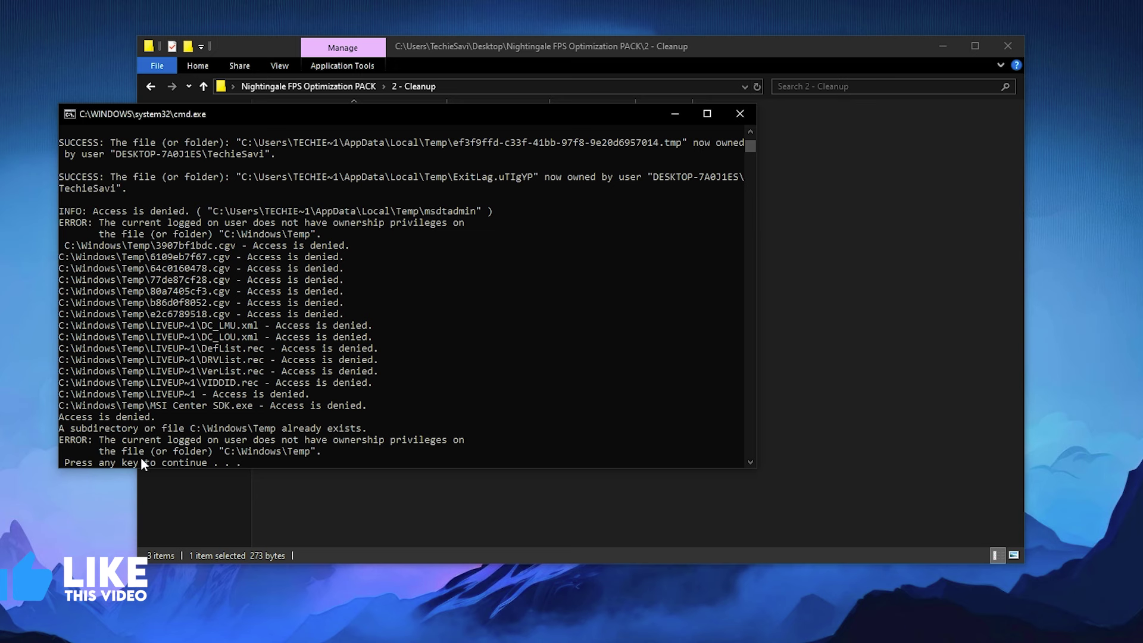
key("Return")
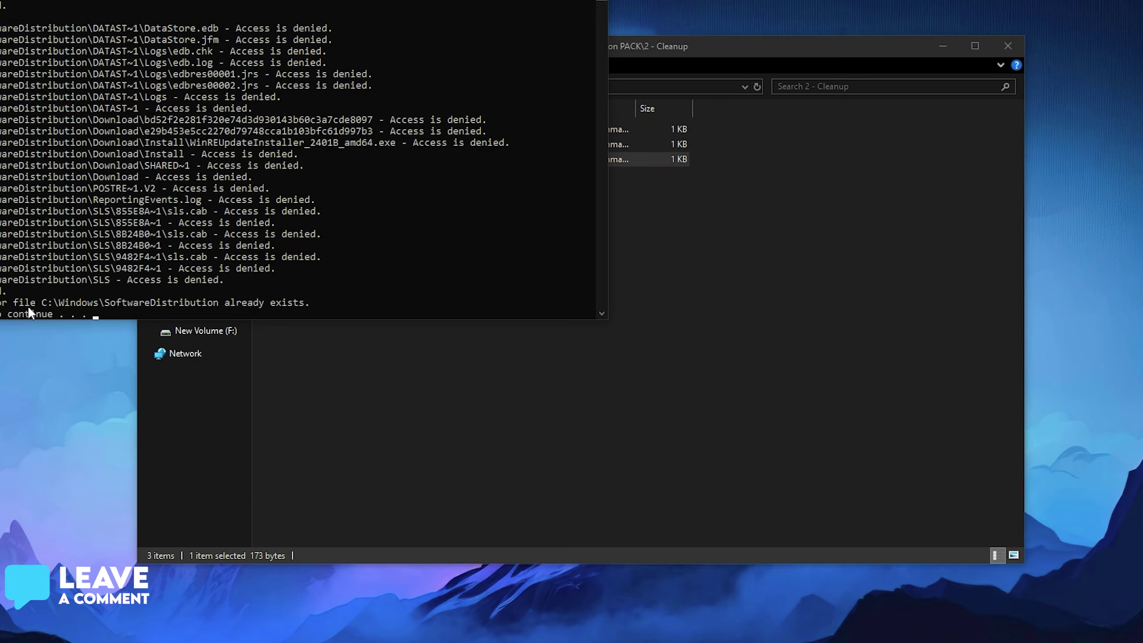
key("Return")
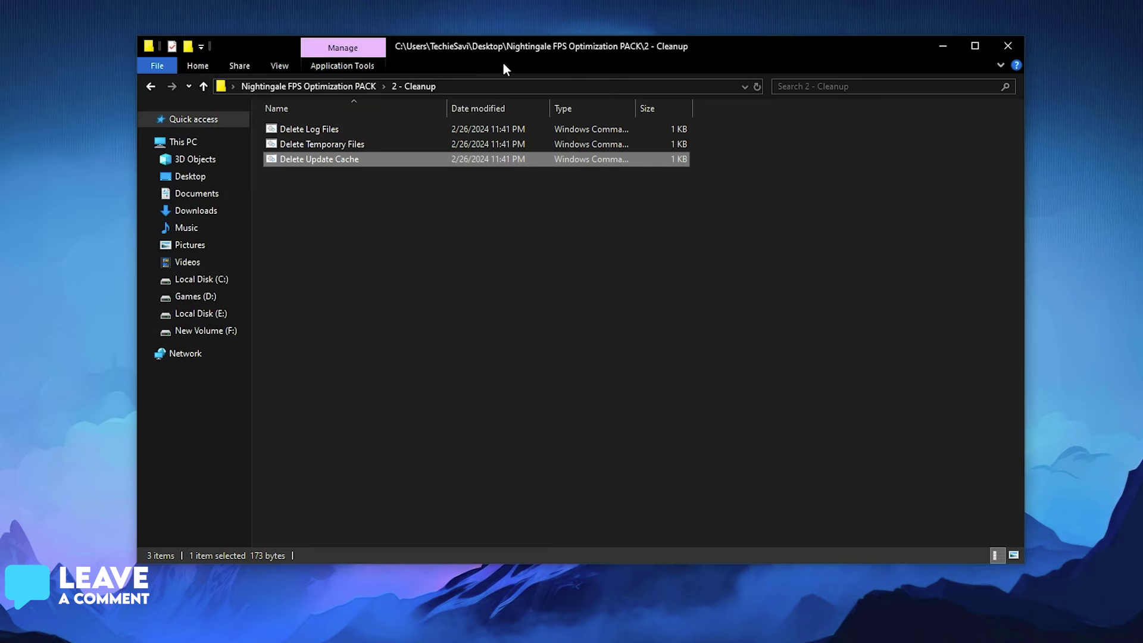
Step: Merge the CPU Cores Optimization file from the 3 - Basic Registry Tweaks folder into the registry
left_click(327, 87)
double_click(332, 159)
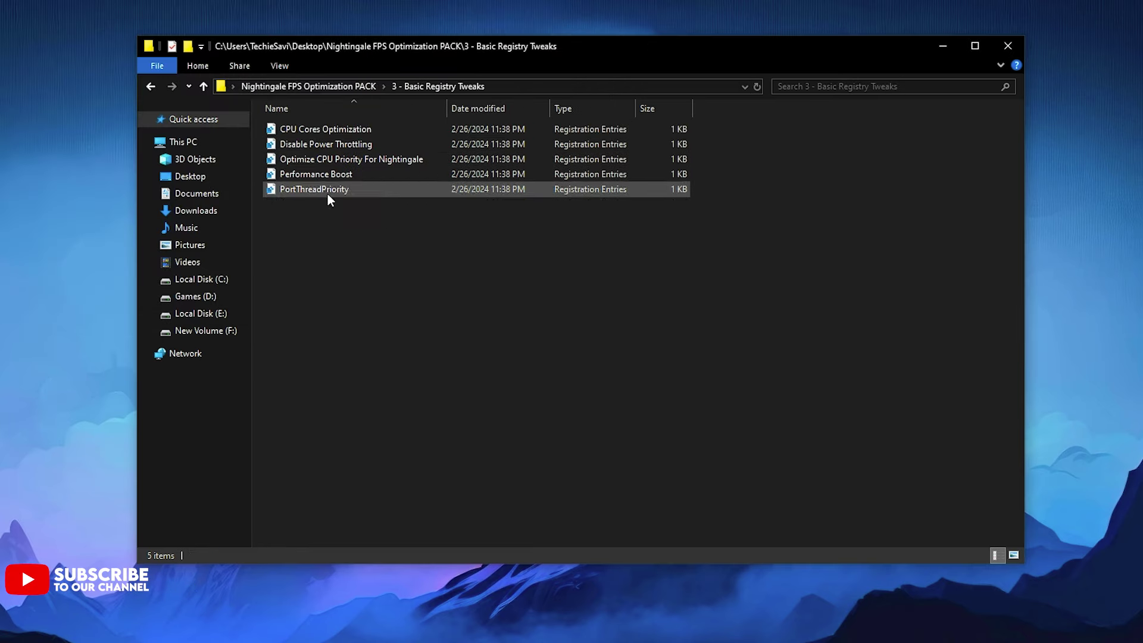
right_click(333, 126)
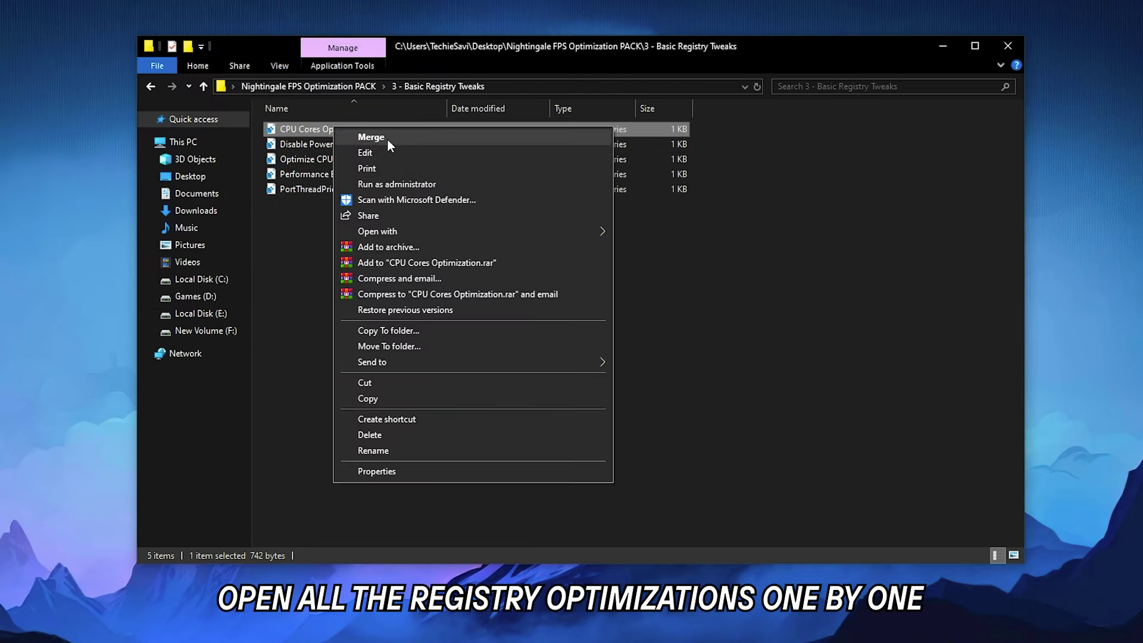
left_click(387, 137)
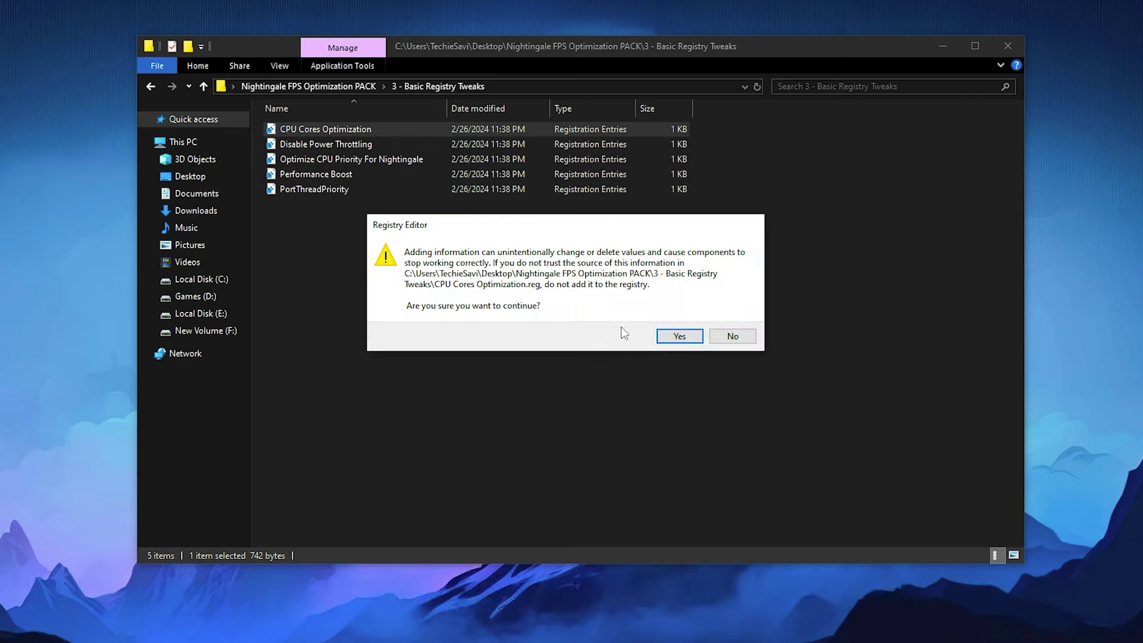
left_click(679, 336)
left_click(727, 319)
Step: Merge the Disable Power Throttling and Optimize CPU Priority For Nightingale files into the registry
right_click(350, 147)
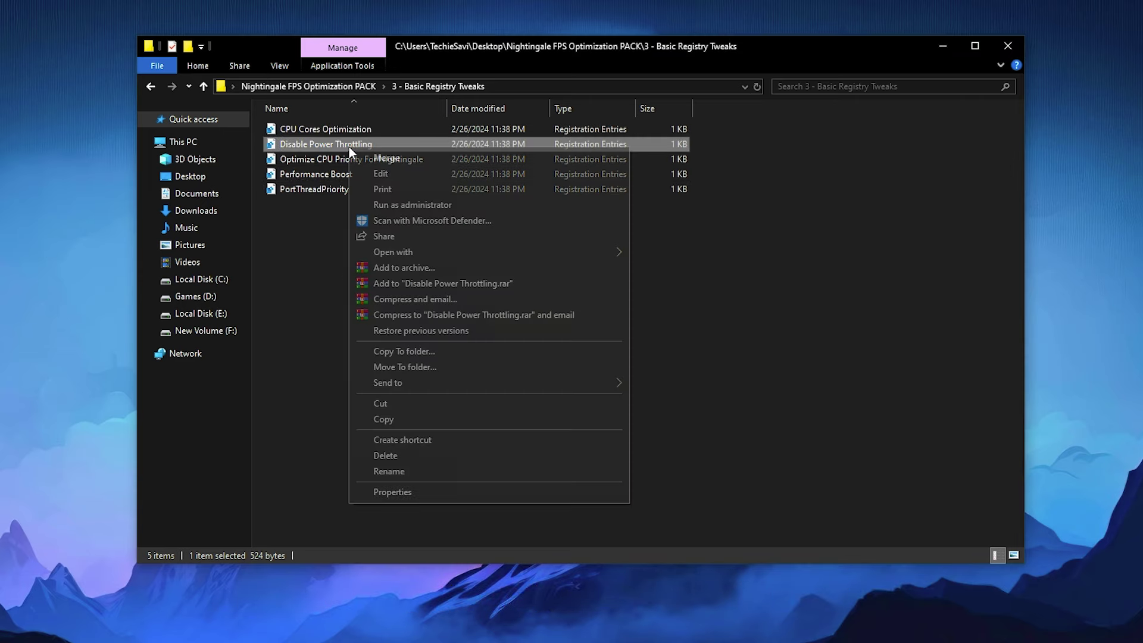
left_click(387, 156)
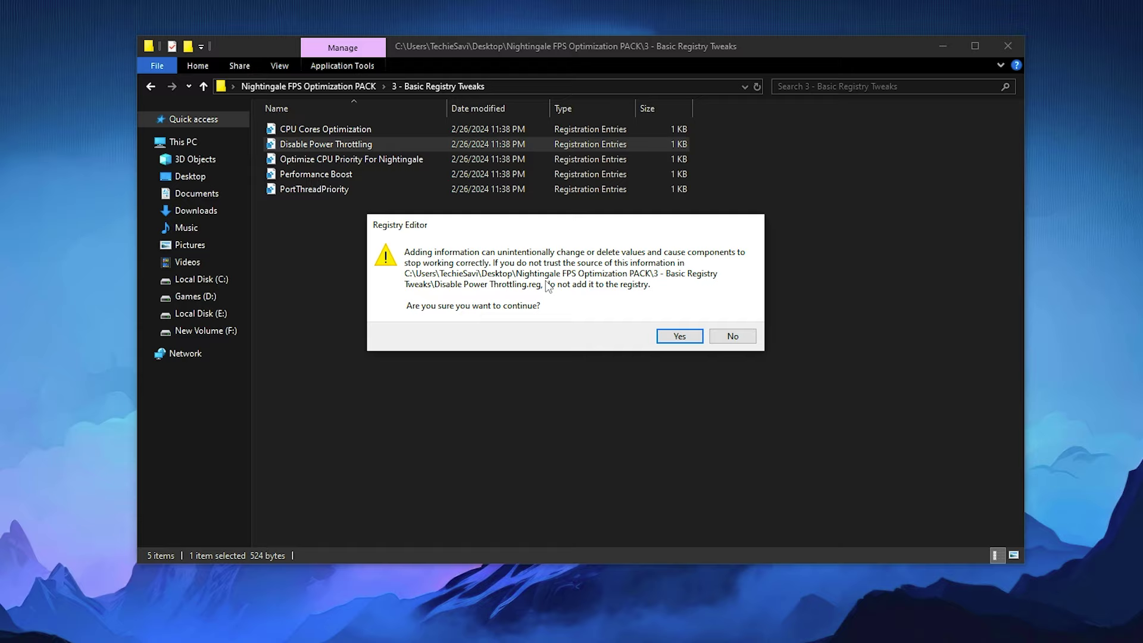
left_click(680, 336)
left_click(726, 318)
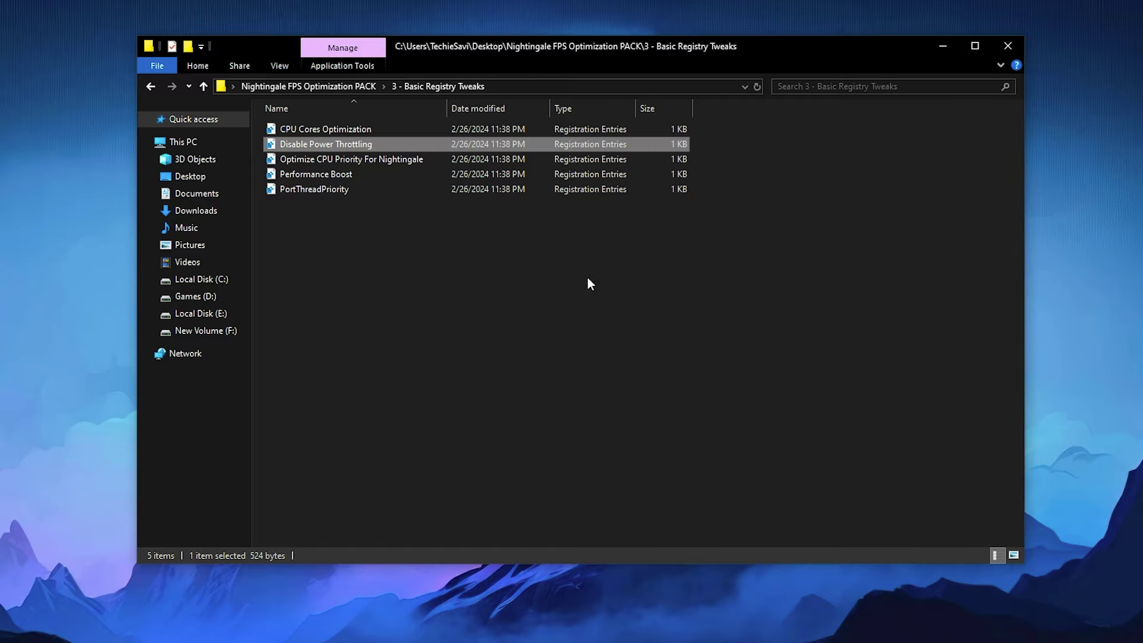
right_click(356, 163)
left_click(384, 173)
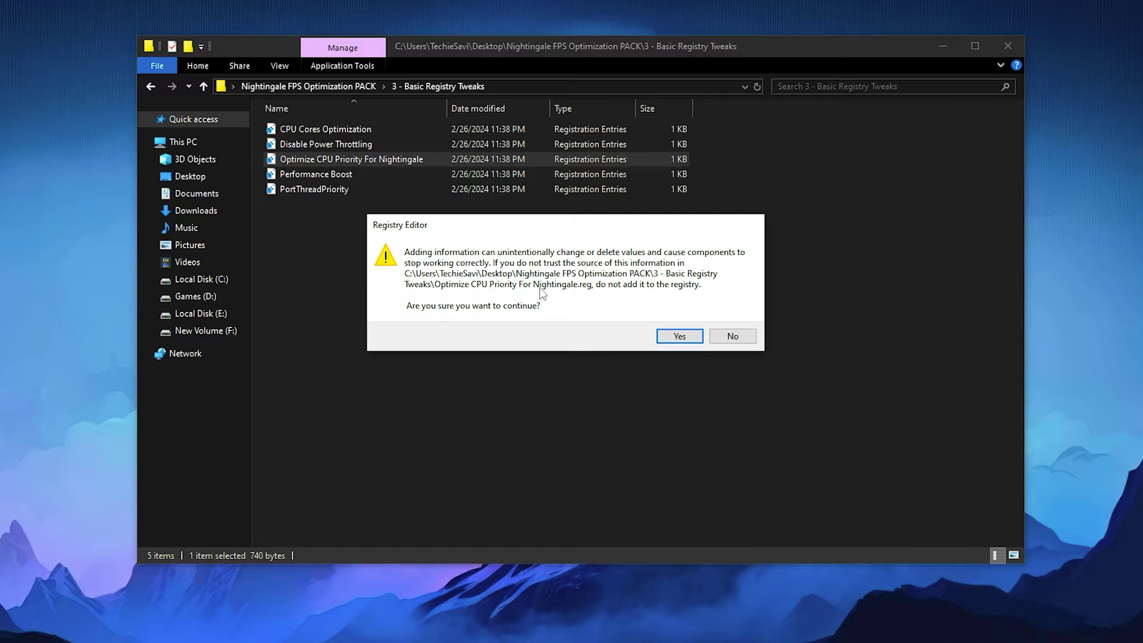
left_click(679, 336)
left_click(726, 319)
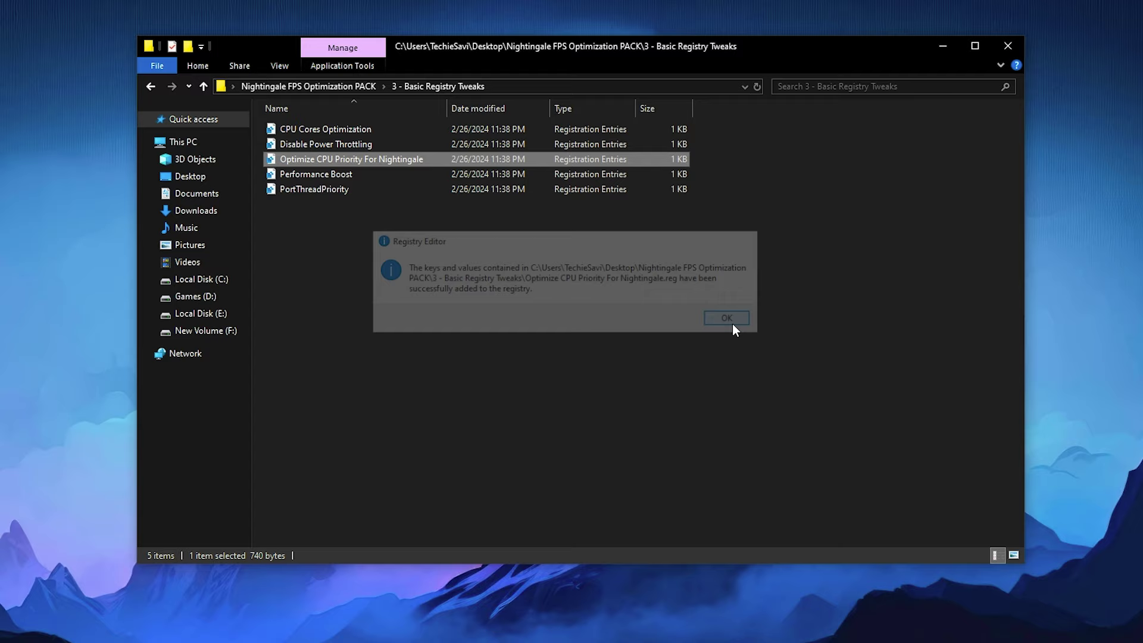
Step: Merge the Performance Boost and PortThreadPriority files into the registry
right_click(317, 173)
left_click(337, 182)
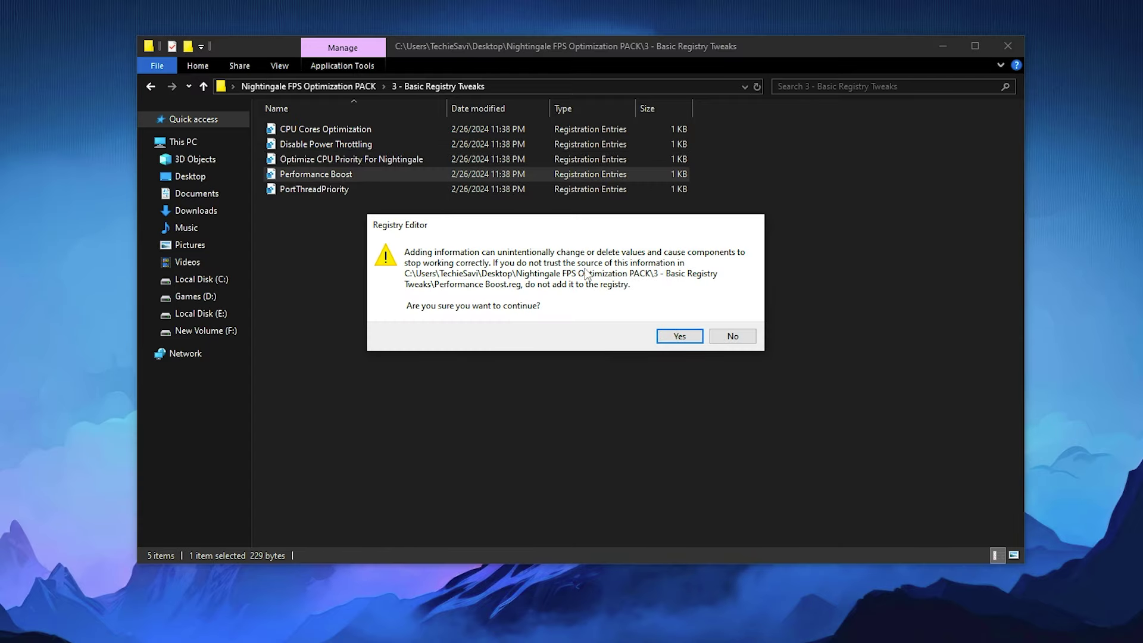
left_click(685, 337)
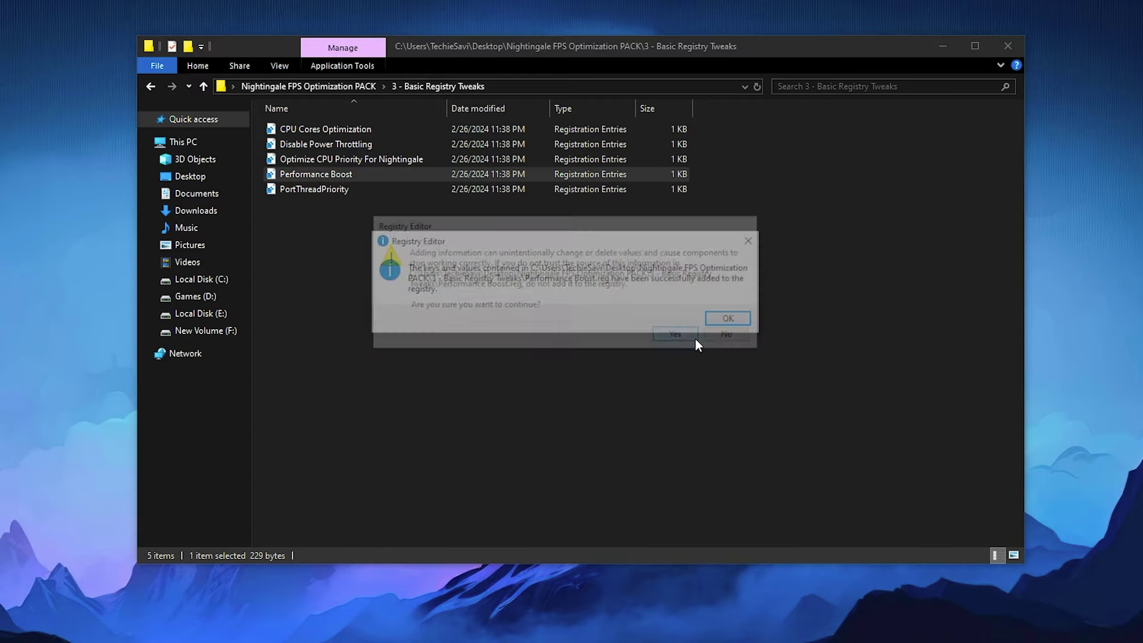
left_click(724, 318)
left_click(335, 195)
right_click(335, 195)
left_click(366, 203)
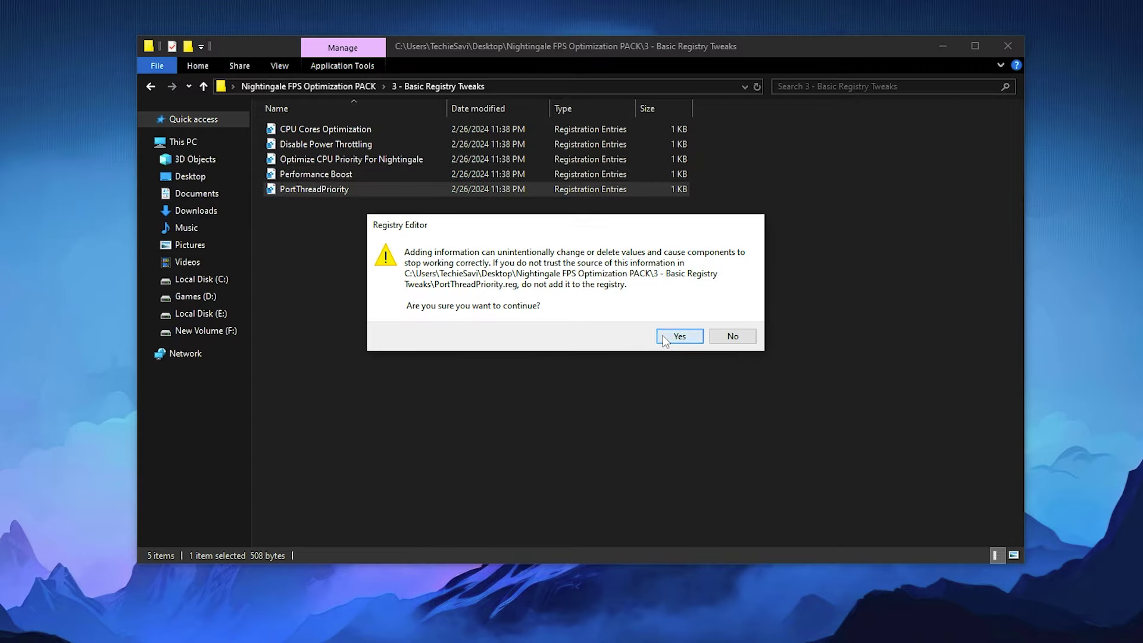
left_click(666, 340)
left_click(732, 318)
Step: Open the 4 - Ram Optimization folder and check the system's total installed memory in Task Manager
left_click(332, 87)
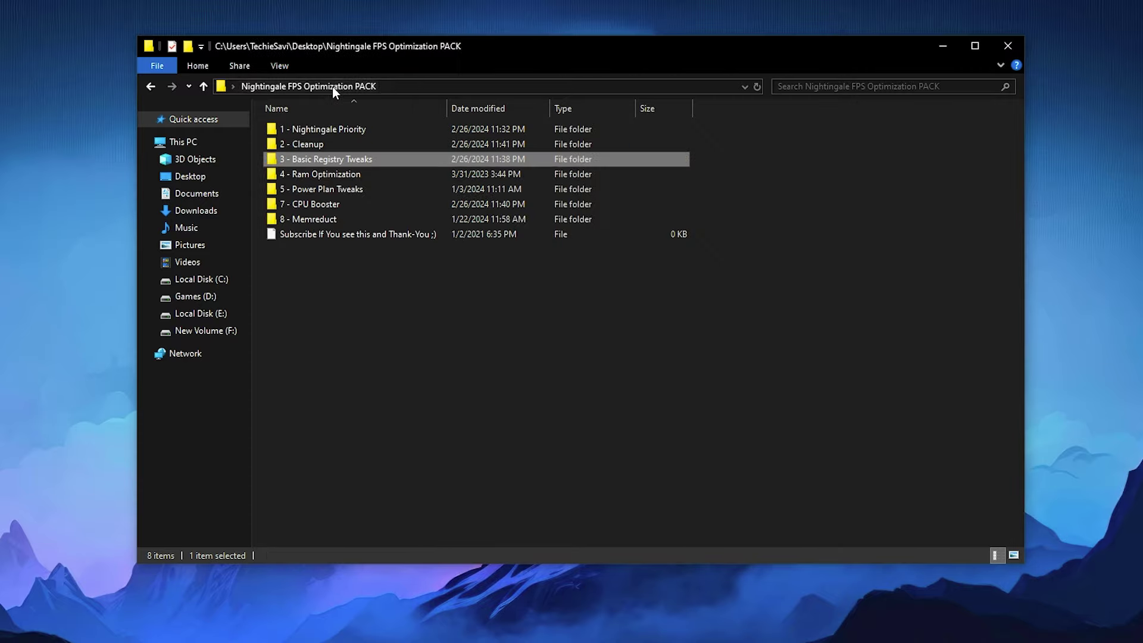
double_click(331, 174)
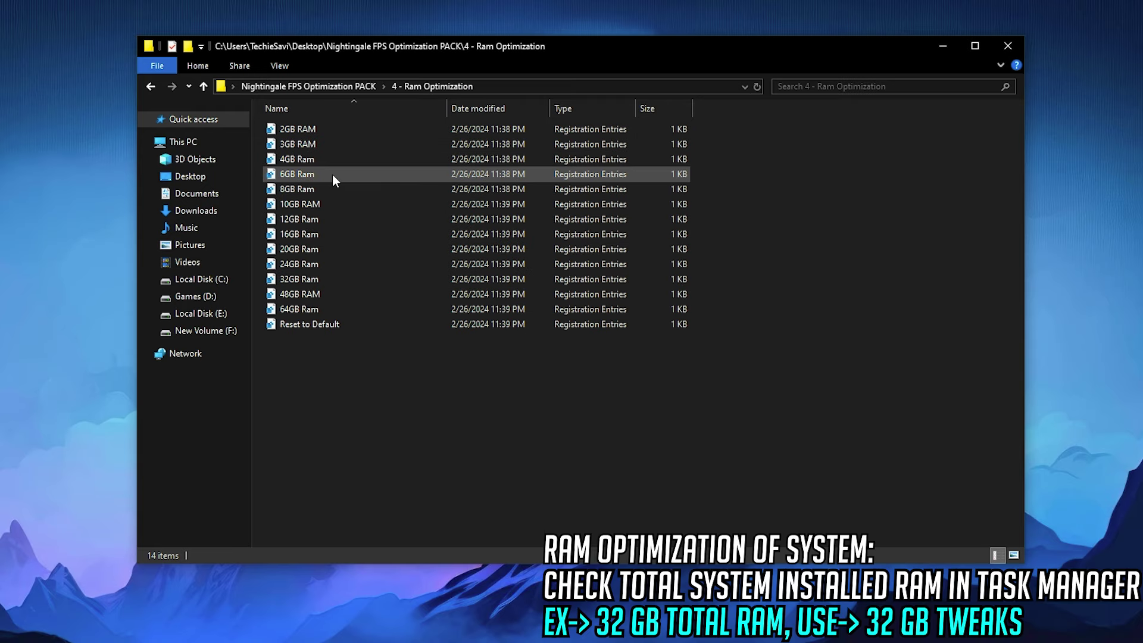
right_click(12, 640)
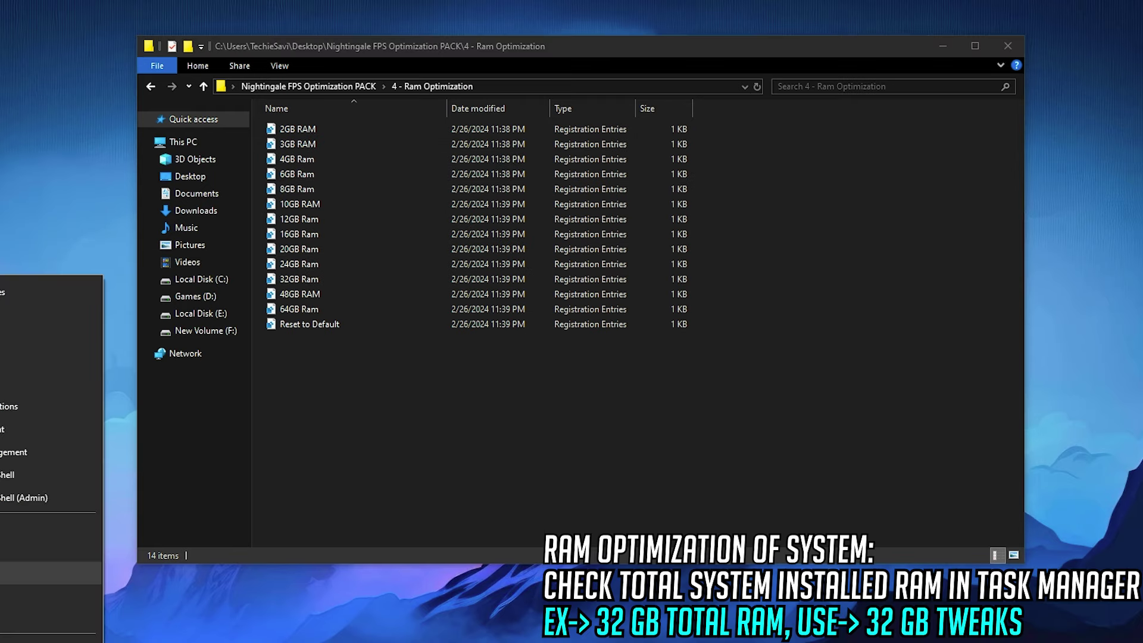
left_click(35, 528)
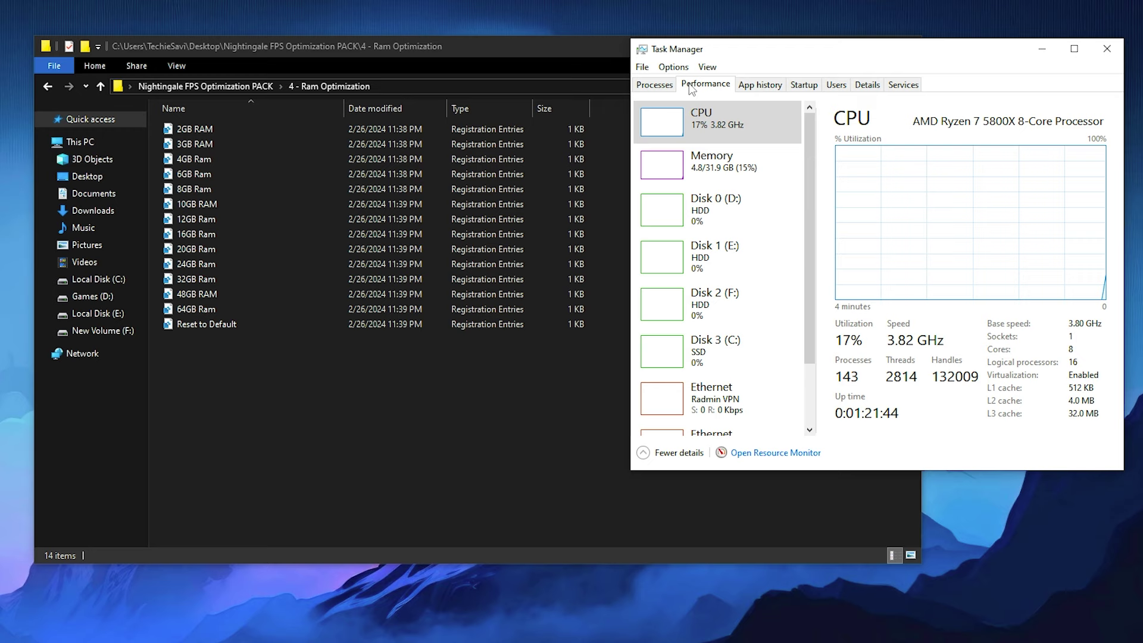
left_click(682, 157)
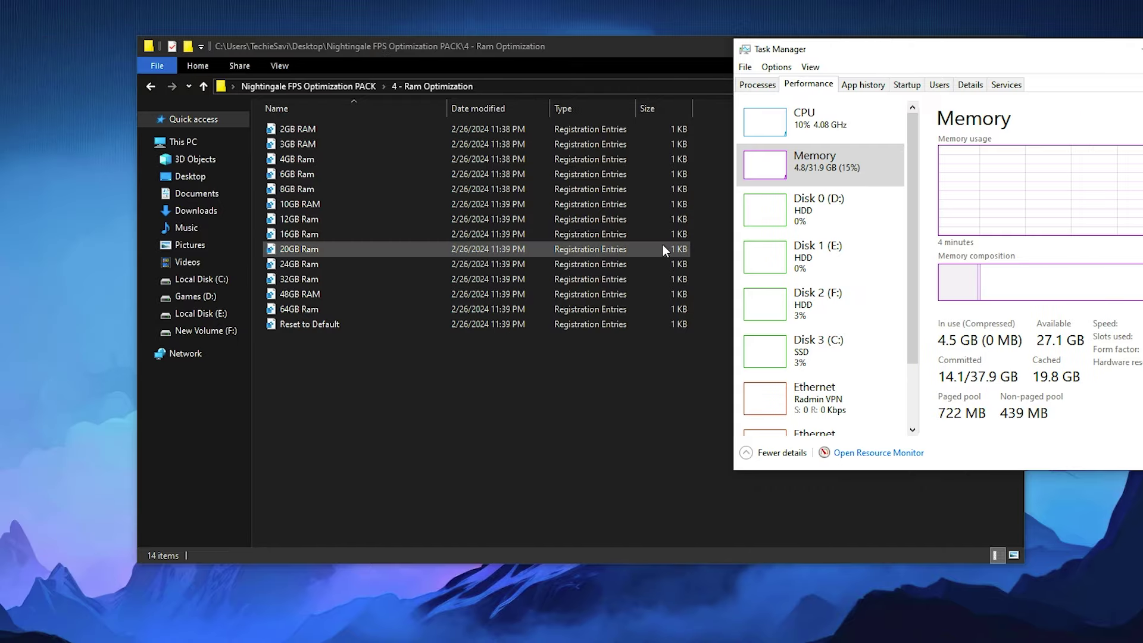
Step: Merge the 32GB Ram file from the 4 - Ram Optimization folder into the registry
left_click(194, 279)
double_click(295, 278)
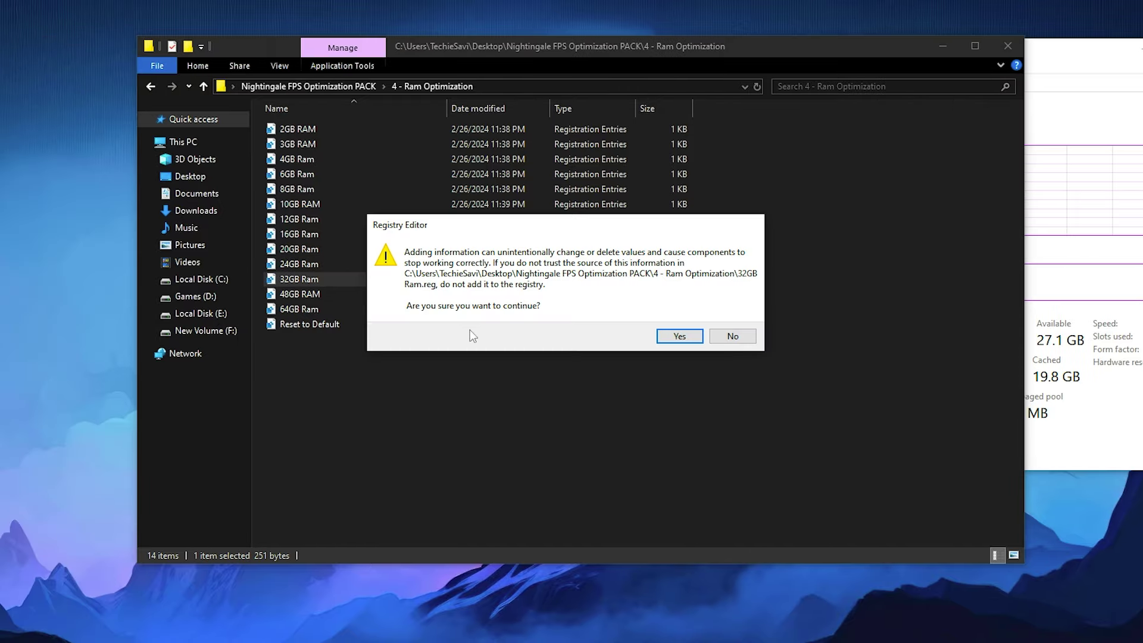
left_click(680, 336)
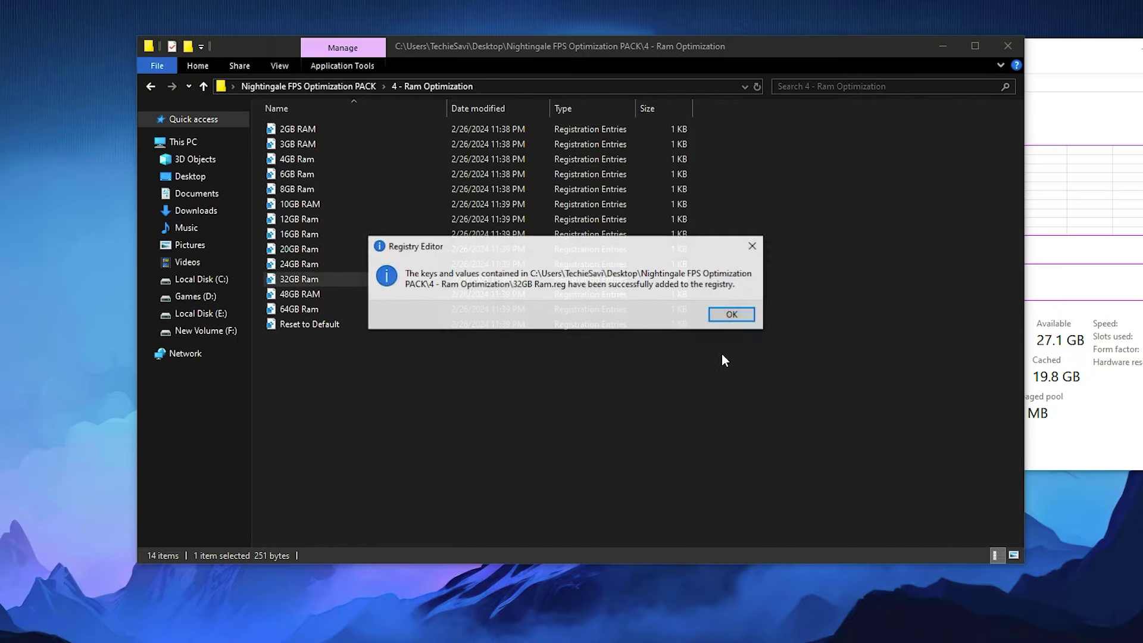
left_click(733, 315)
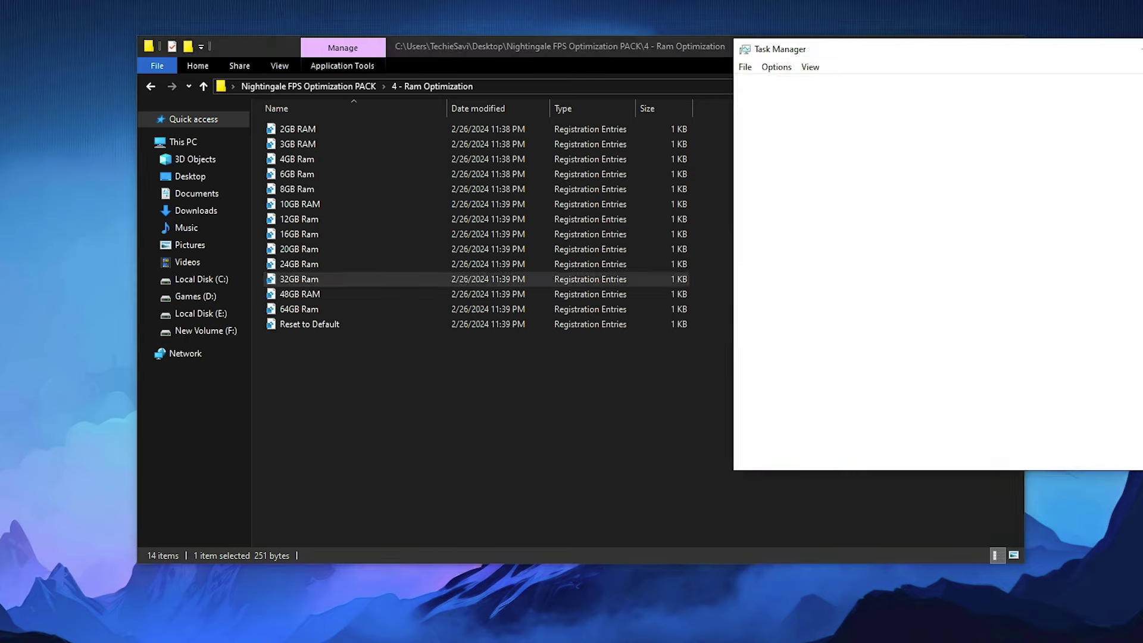
Step: Run the Import Savi's Power Plan script from the 5 - Power Plan Tweaks folder as administrator and dismiss its console when done
left_click(296, 87)
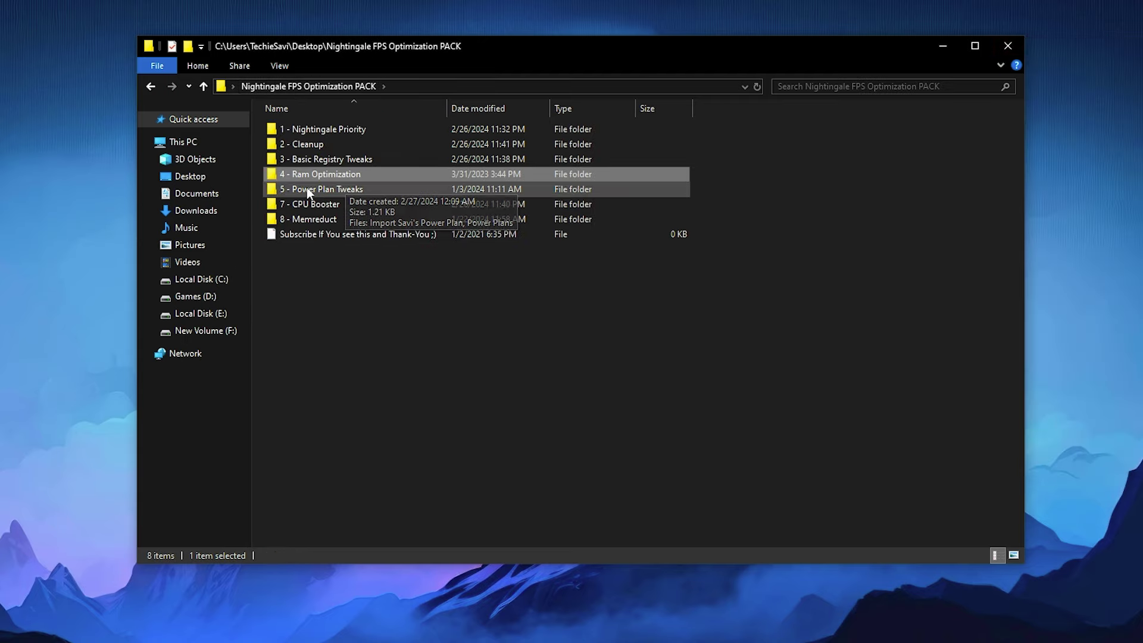
double_click(306, 187)
right_click(314, 129)
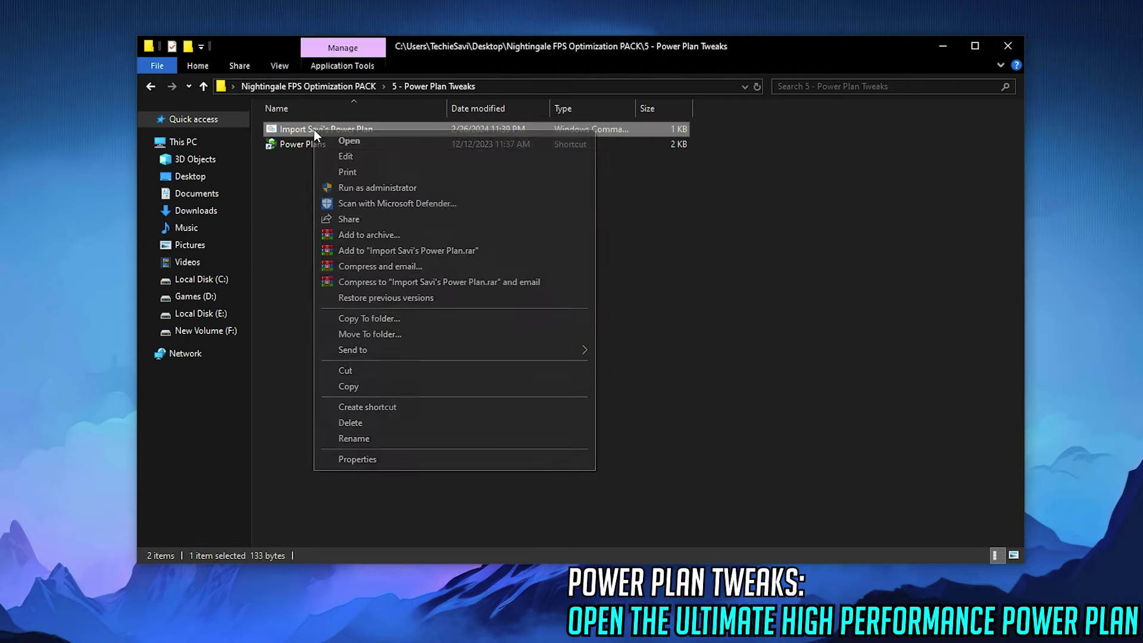
left_click(365, 189)
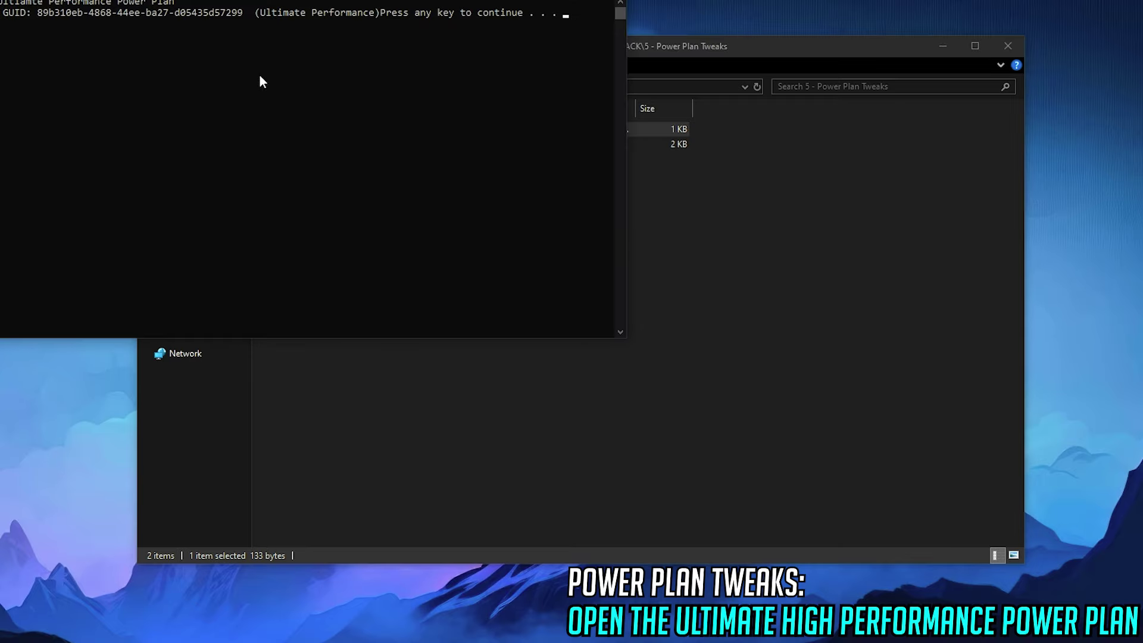
left_click_drag(257, 14, 379, 19)
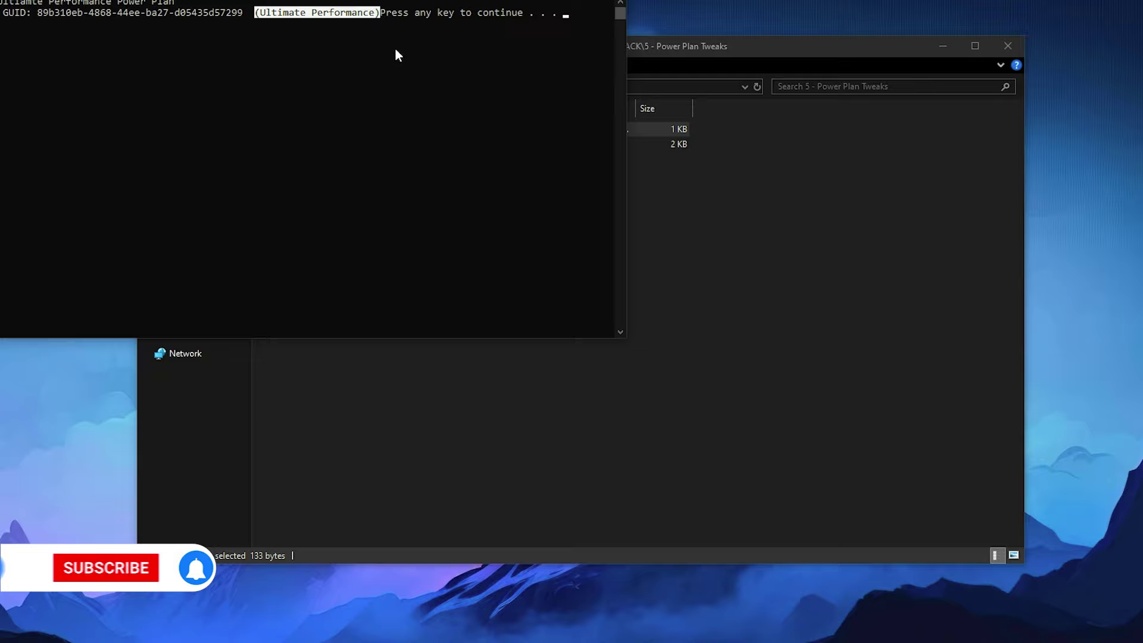
key("Return")
Step: Open the Power Plans shortcut, select the Ultimate Performance plan and close Power Options
double_click(313, 138)
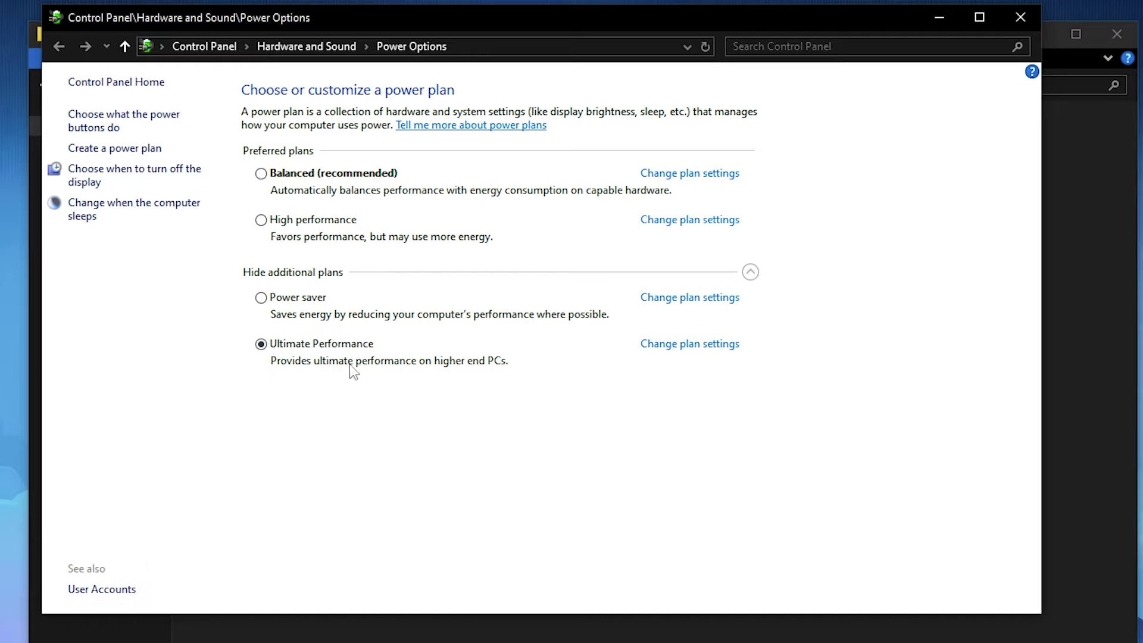
left_click(1016, 24)
Step: Install ParkControl in English from the 7 - CPU Booster folder, without Start menu shortcuts and with Launch ParkControl enabled
left_click(334, 88)
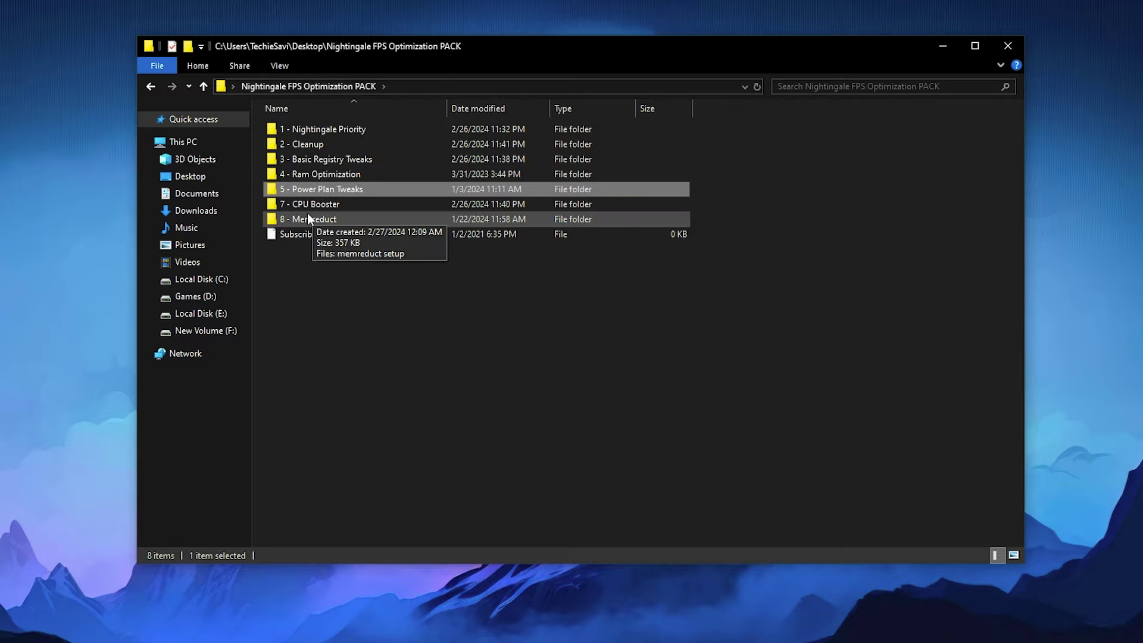
double_click(326, 205)
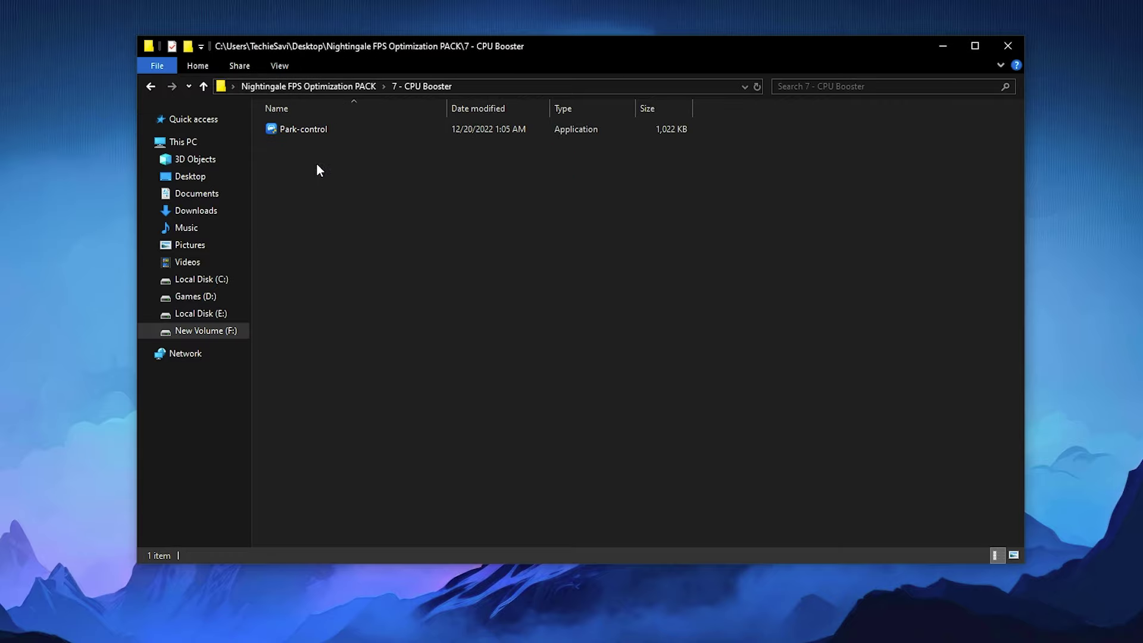
left_click(304, 131)
right_click(303, 131)
left_click(317, 141)
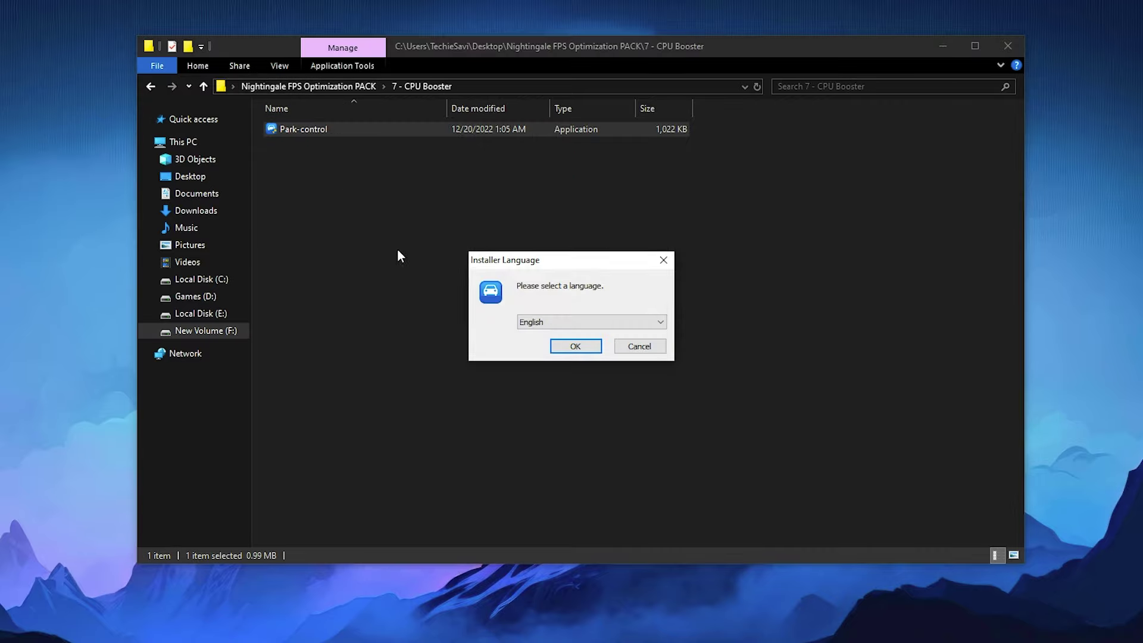
left_click(563, 348)
left_click(652, 431)
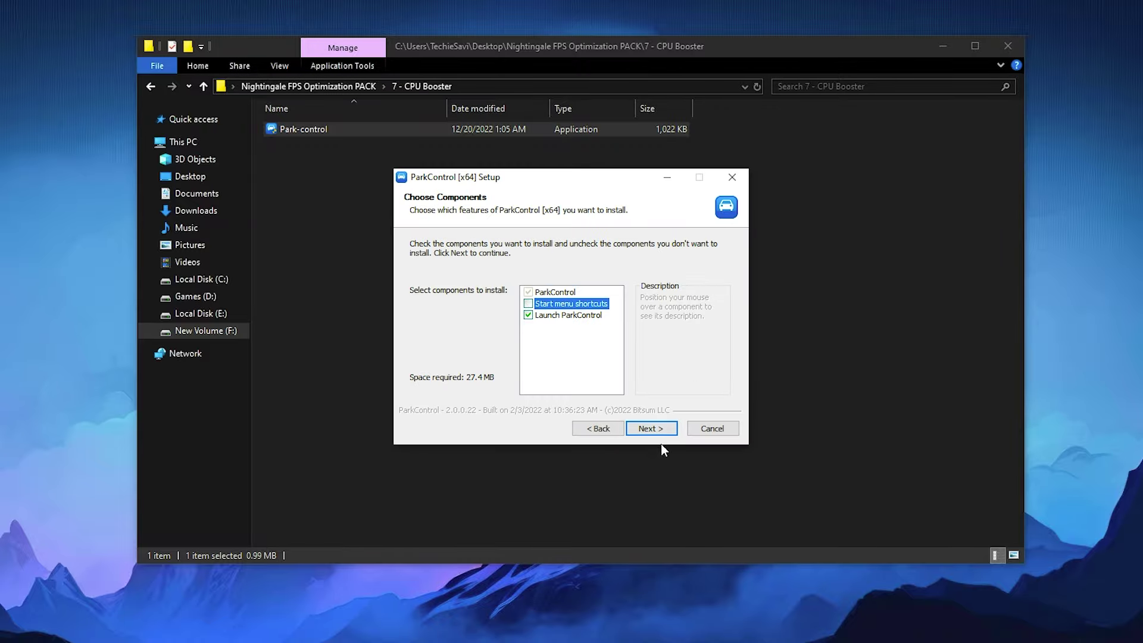
left_click(652, 429)
left_click(657, 428)
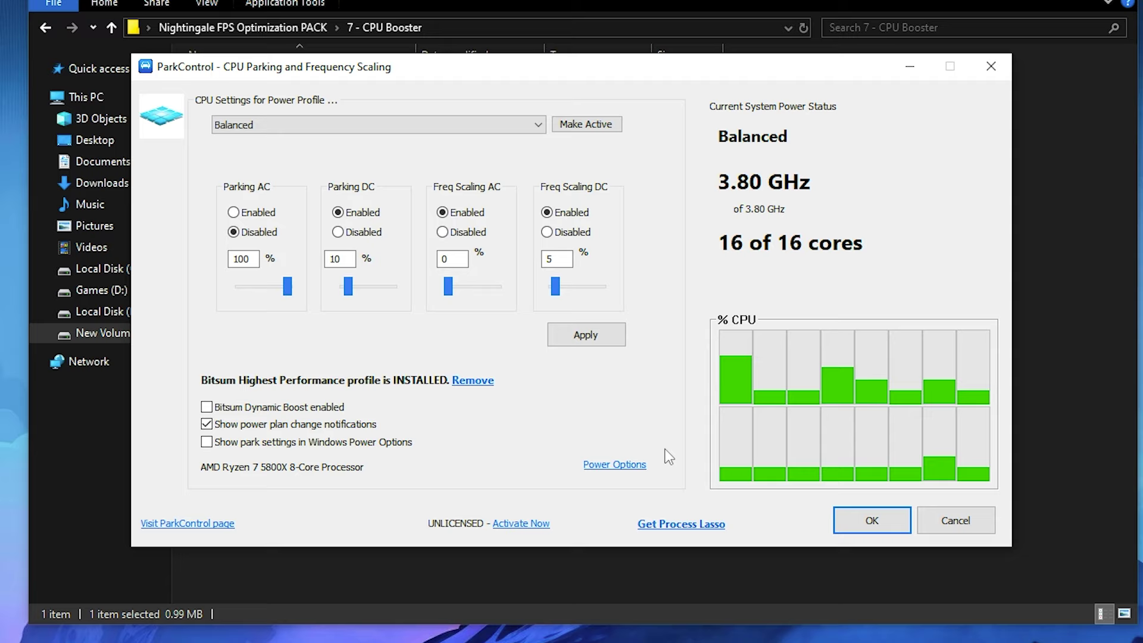
Step: Select the Ultimate Performance power profile in ParkControl, disable power plan change notifications, apply the settings and close it
left_click(417, 124)
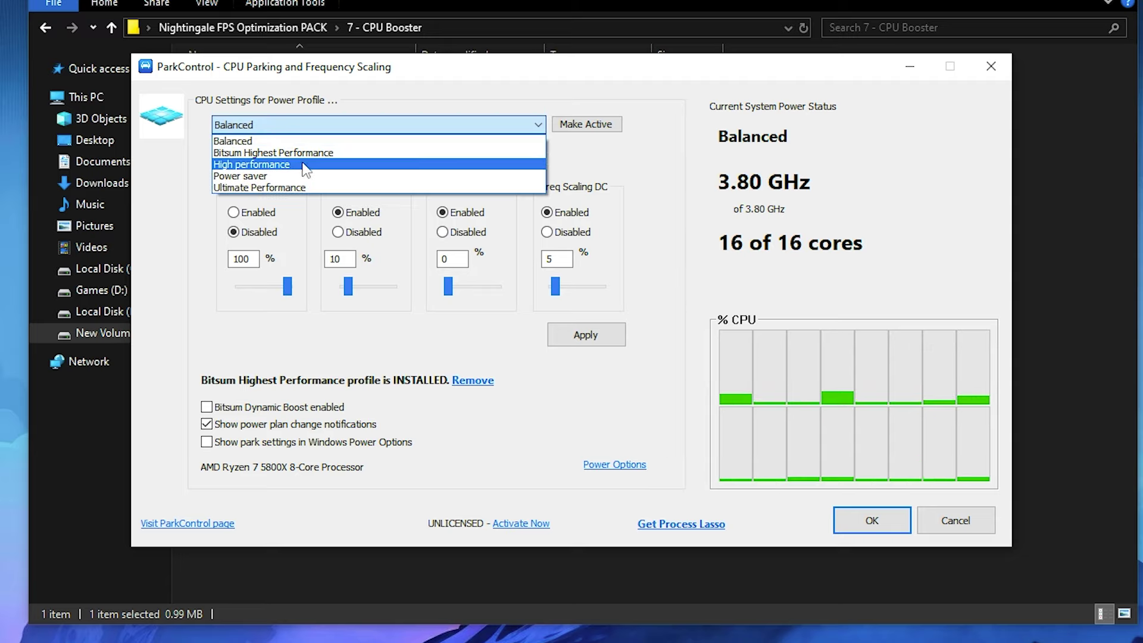
left_click(301, 187)
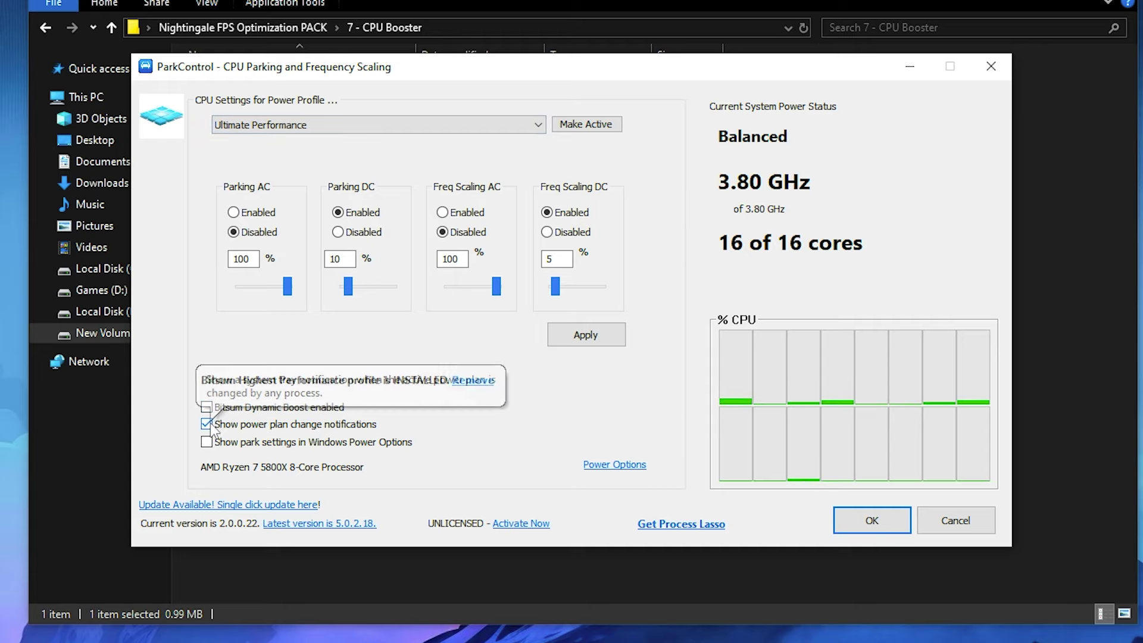
left_click(599, 341)
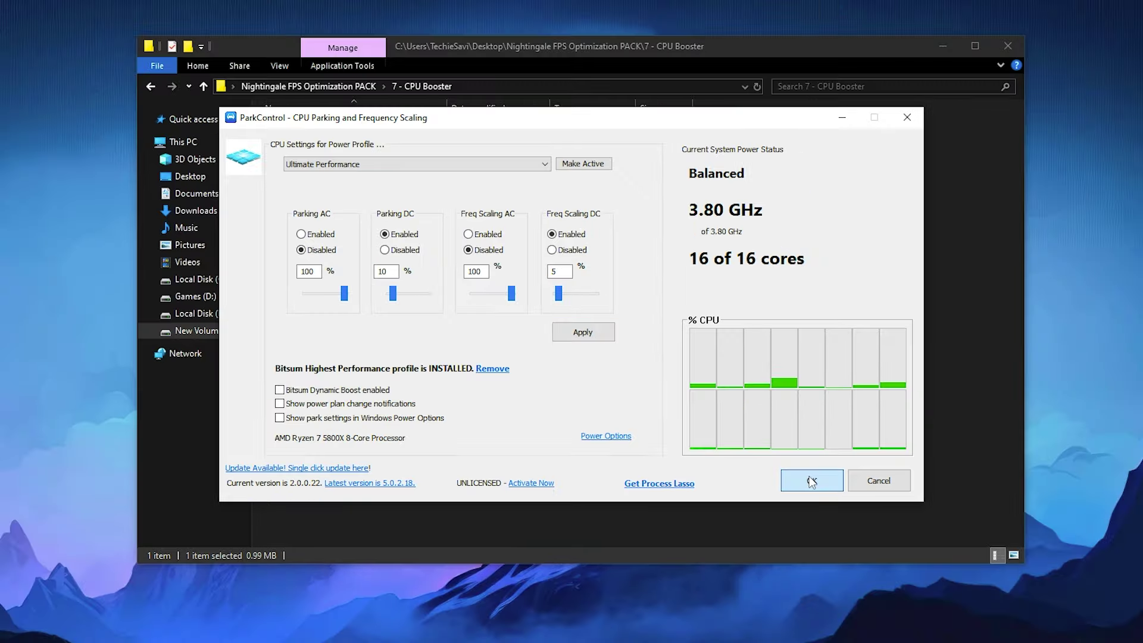
left_click(871, 521)
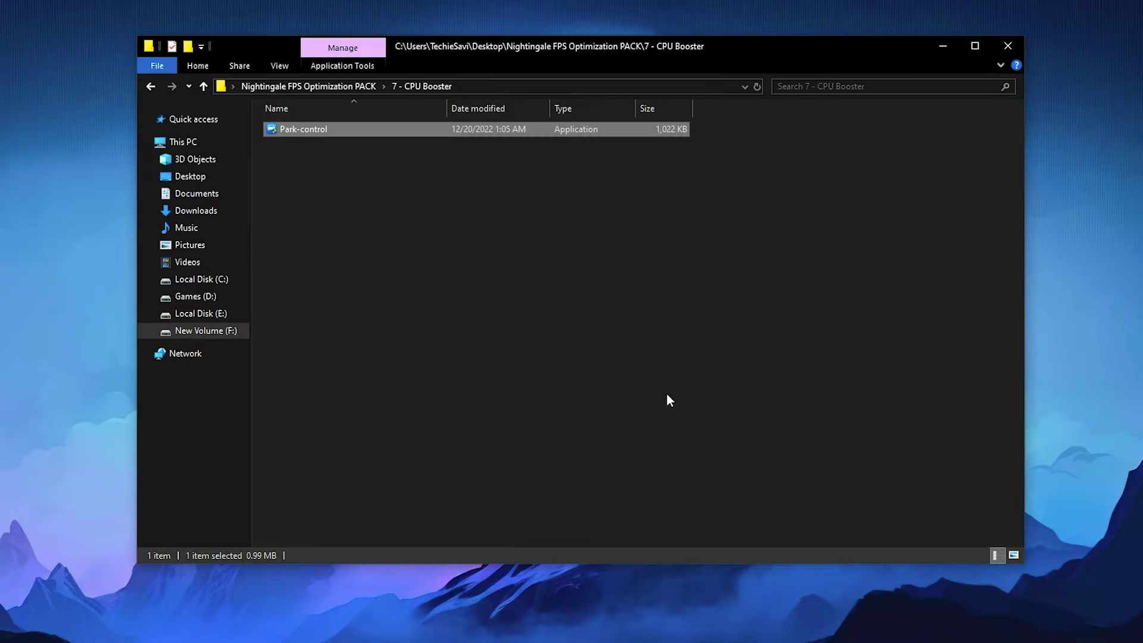
Step: Open the 8 - Memreduct folder of the optimization pack
left_click(349, 87)
double_click(319, 220)
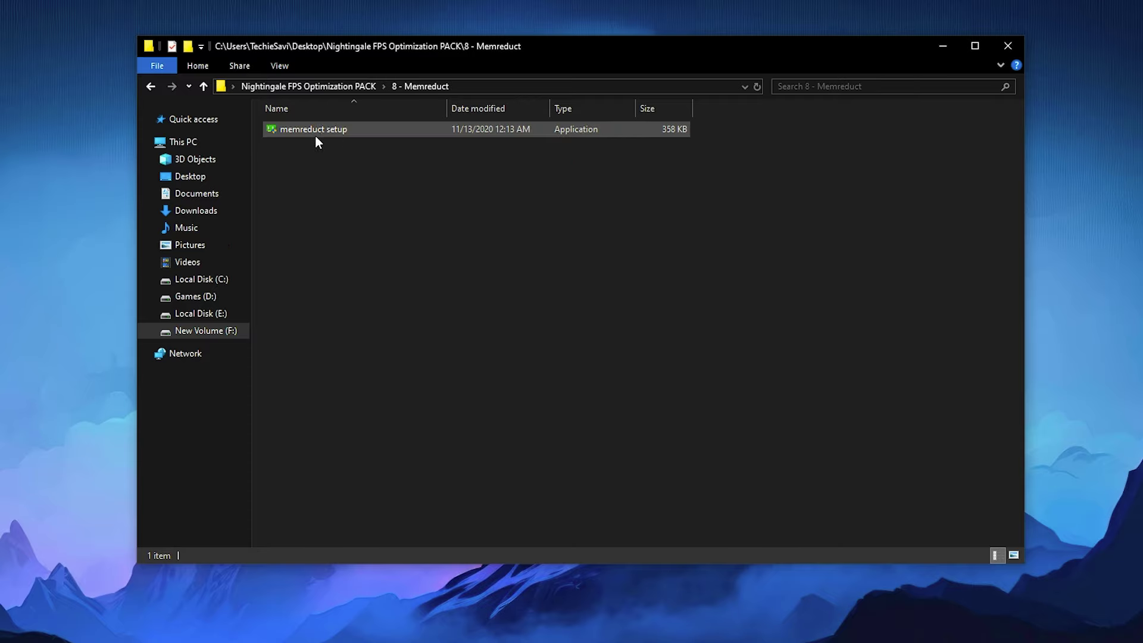